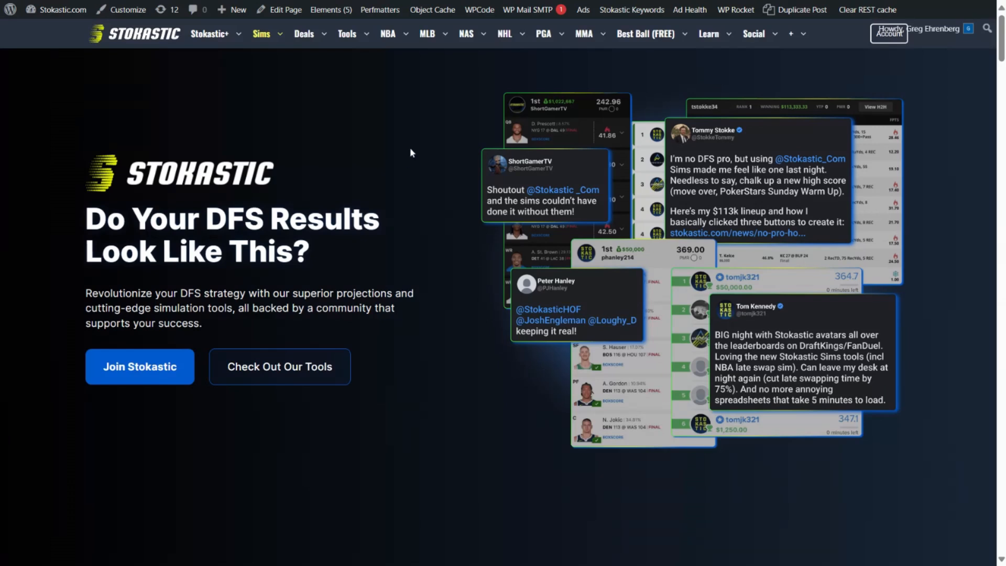
# - Open the MLB Contest Generator from the MLB DFS Simulator tools
pyautogui.moveTo(432, 45)
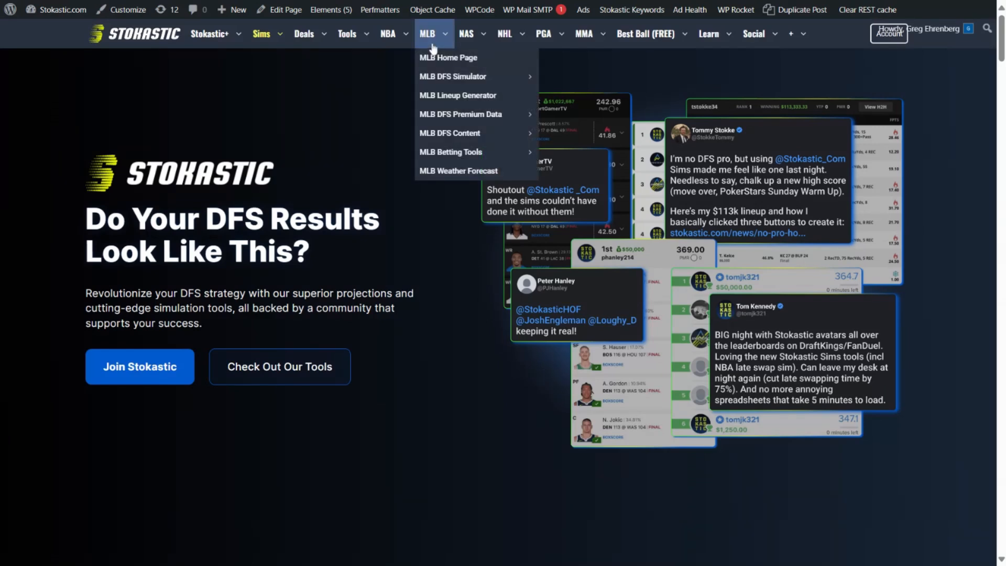
pyautogui.moveTo(447, 76)
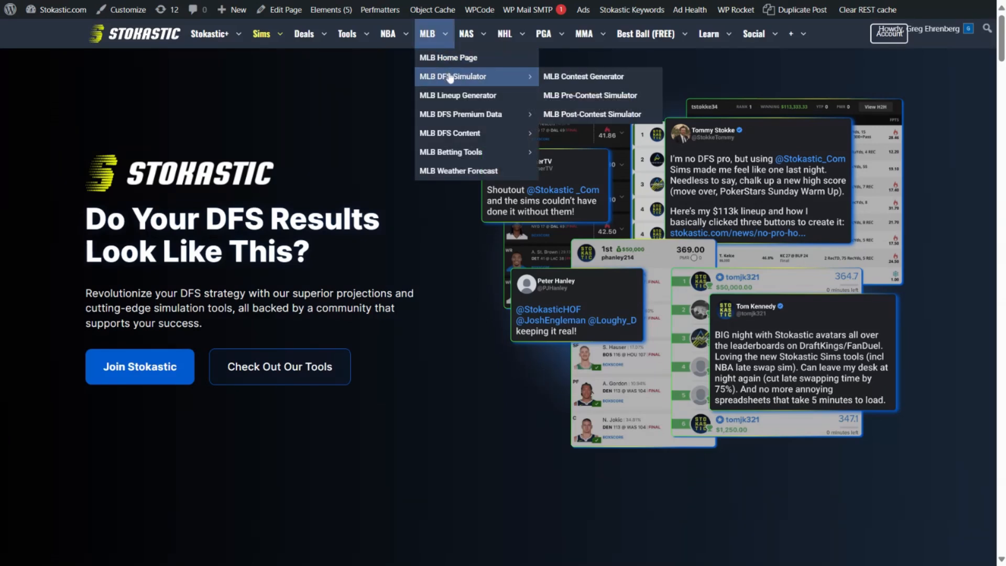
pyautogui.click(553, 81)
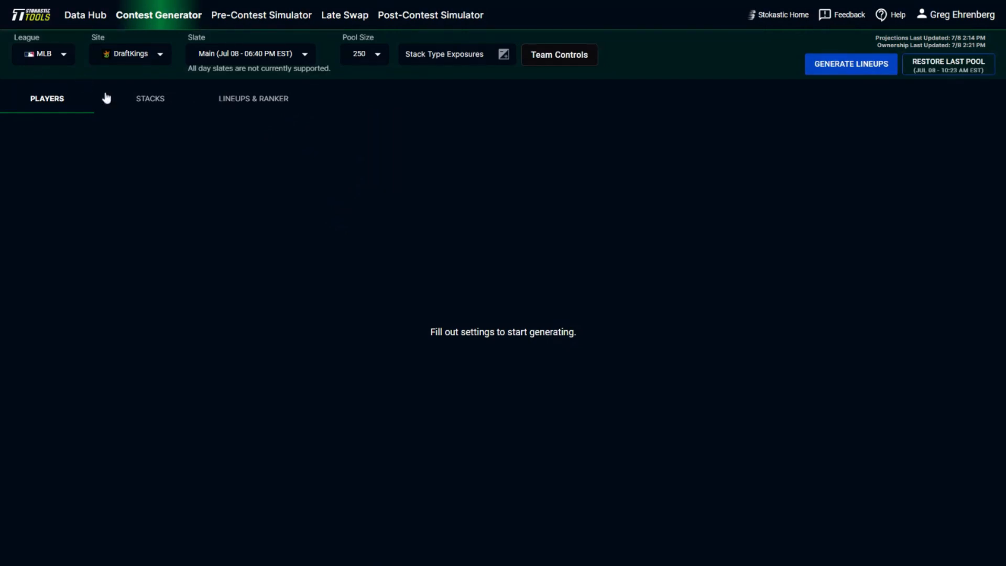
# - Configure the generator for DraftKings, the Main (Jul 08 - 06:40 PM EST) slate and a pool size of 5000
pyautogui.click(143, 63)
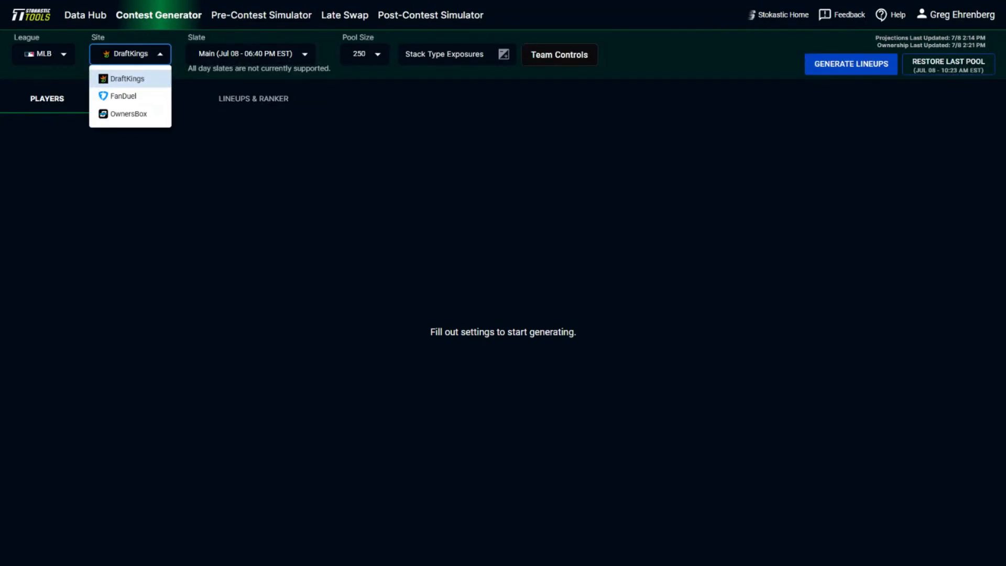
pyautogui.click(130, 80)
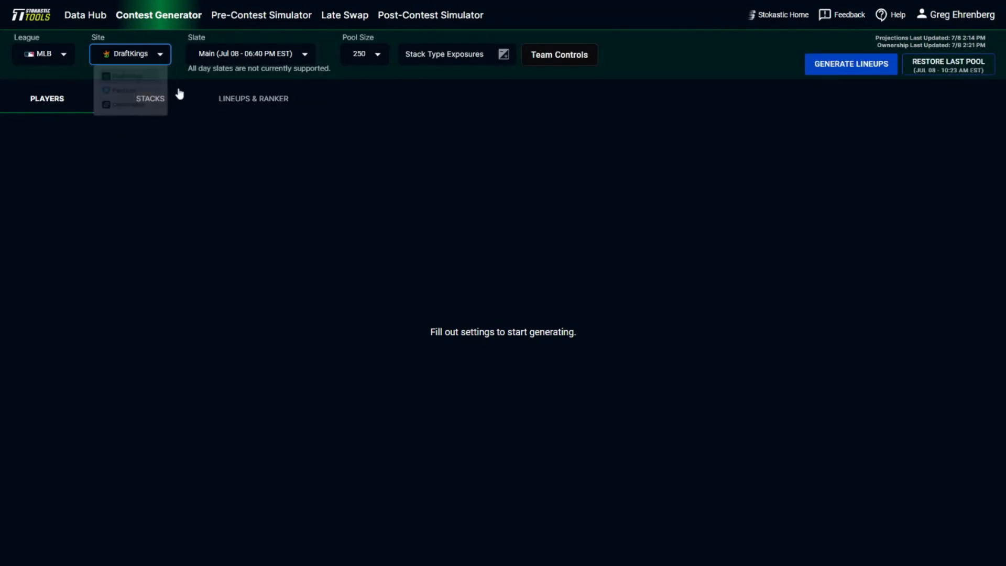
pyautogui.click(298, 55)
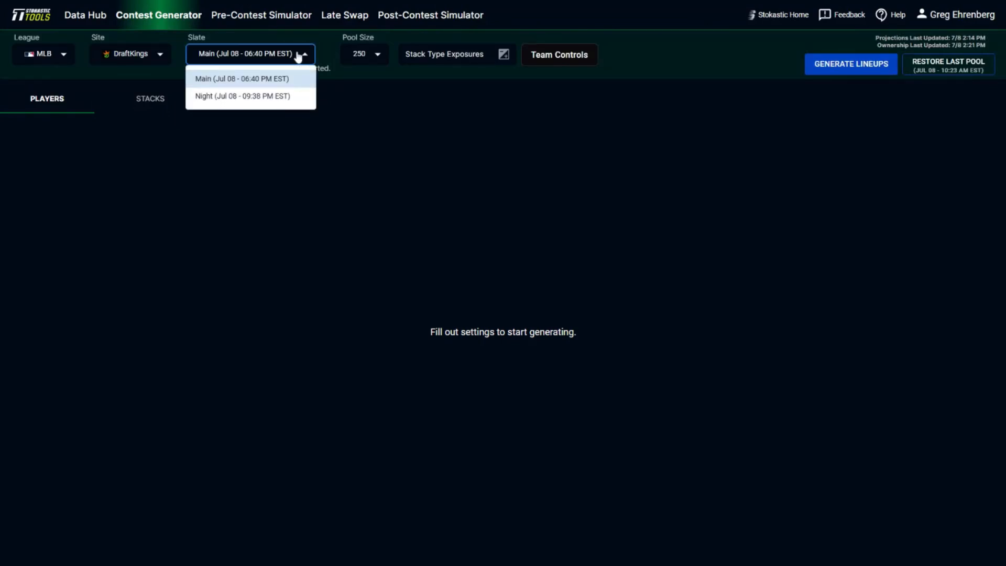
pyautogui.click(278, 80)
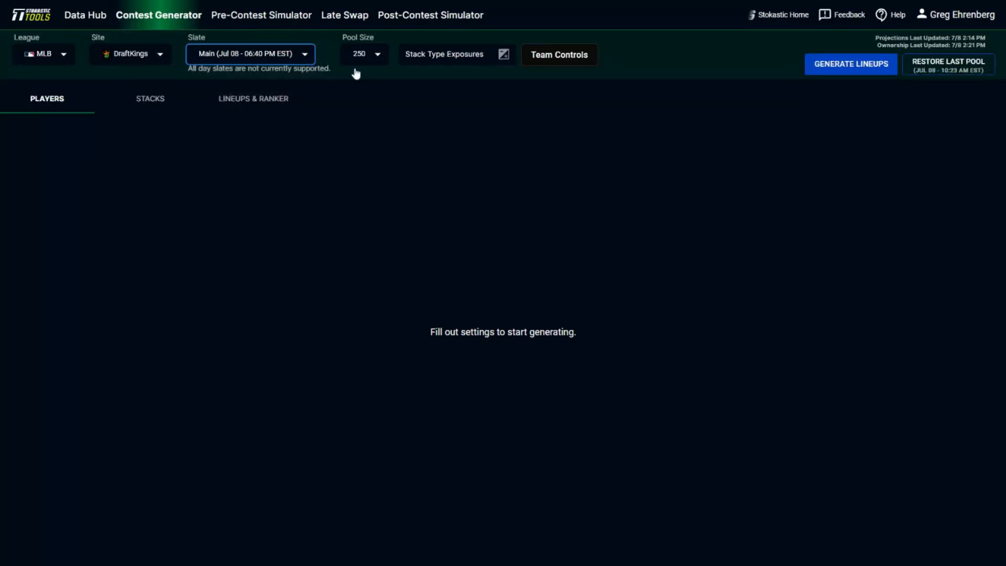
pyautogui.click(358, 61)
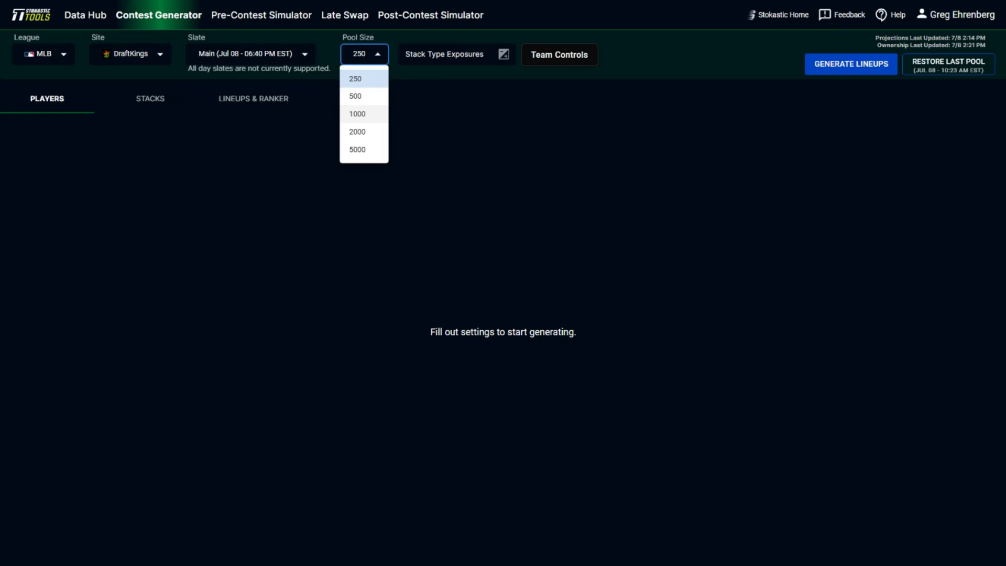
pyautogui.click(363, 149)
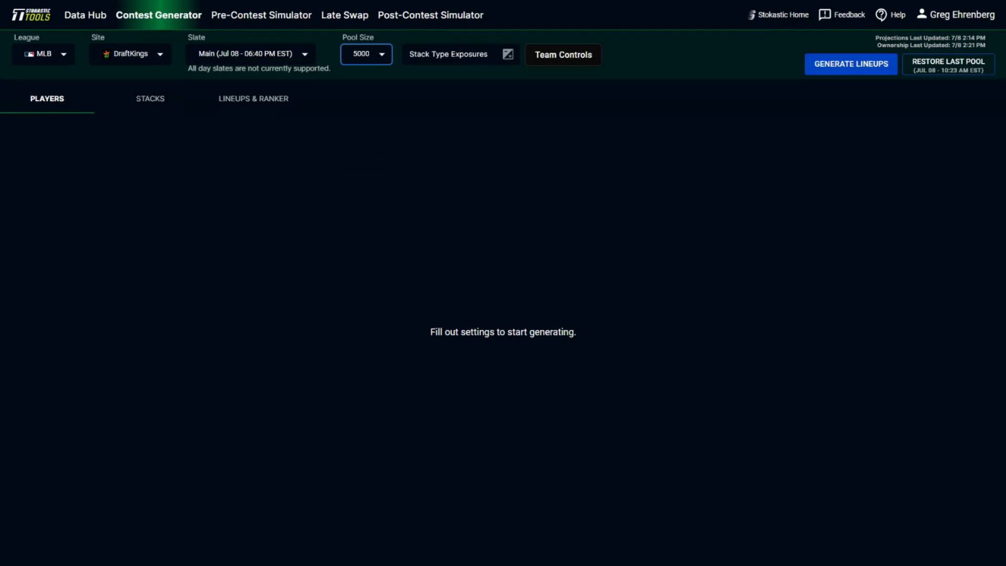
# - Review the stack type exposures and team controls without changing them, and generate the lineup pool
pyautogui.click(455, 62)
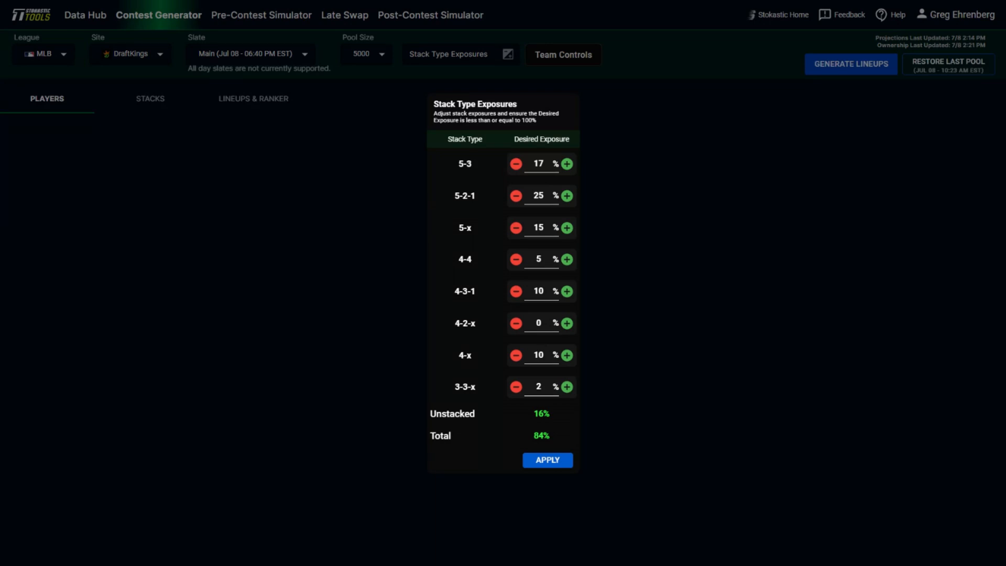
pyautogui.click(665, 179)
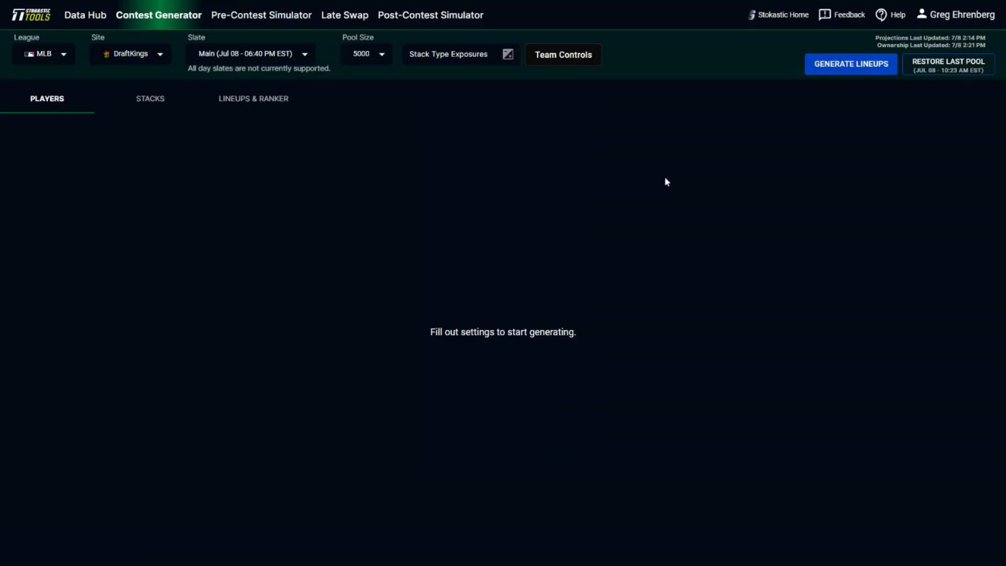
pyautogui.click(583, 54)
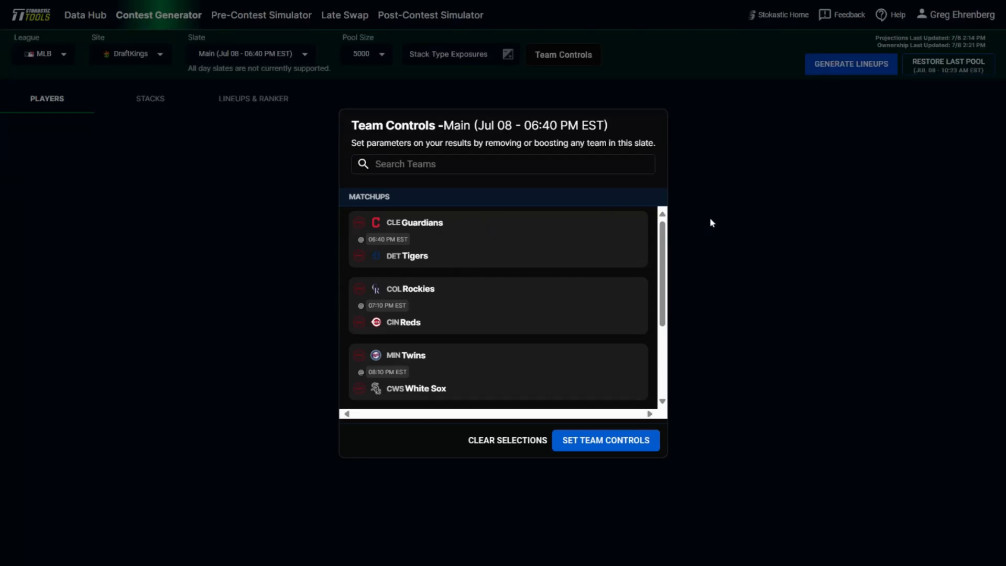
pyautogui.click(726, 217)
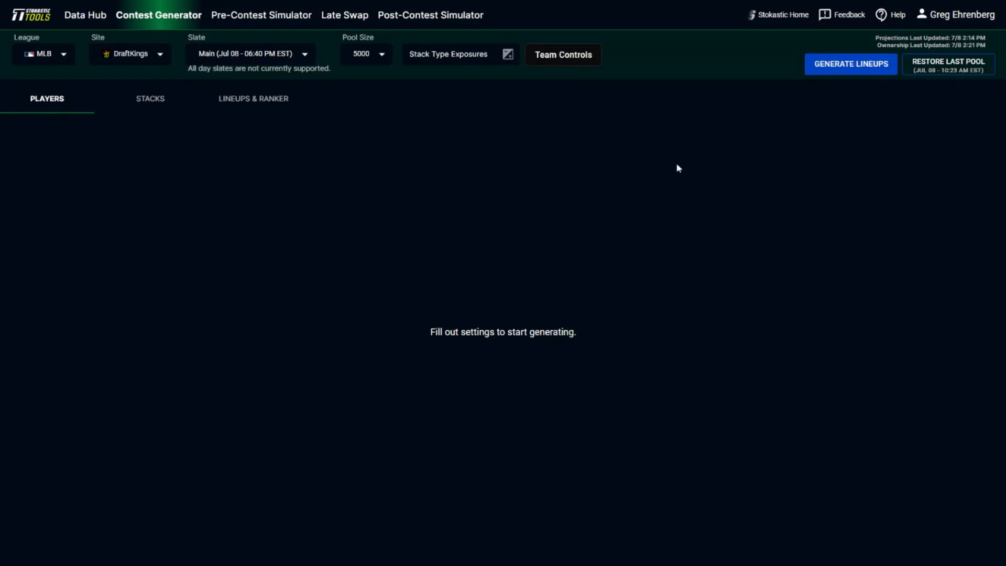
pyautogui.click(822, 71)
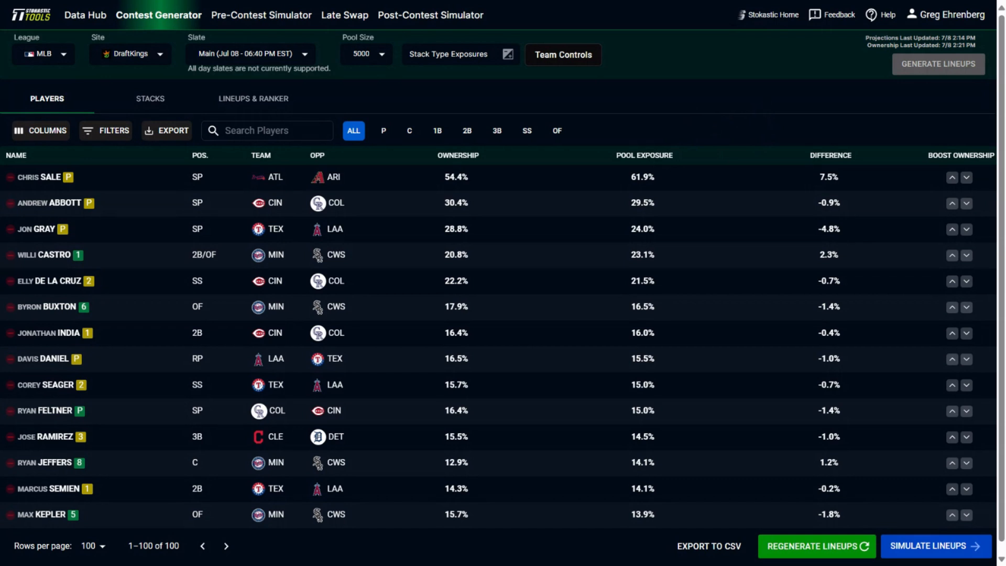
# - Try boosting and lowering Chris Sale's ownership in the player pool, and clear both adjustments
pyautogui.click(951, 178)
pyautogui.click(952, 179)
pyautogui.click(952, 179)
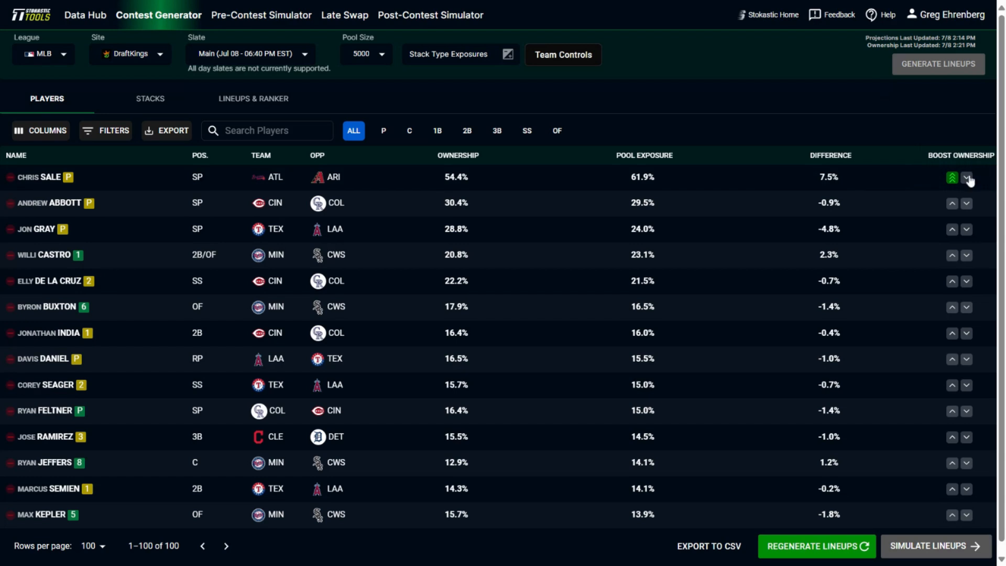
pyautogui.click(967, 178)
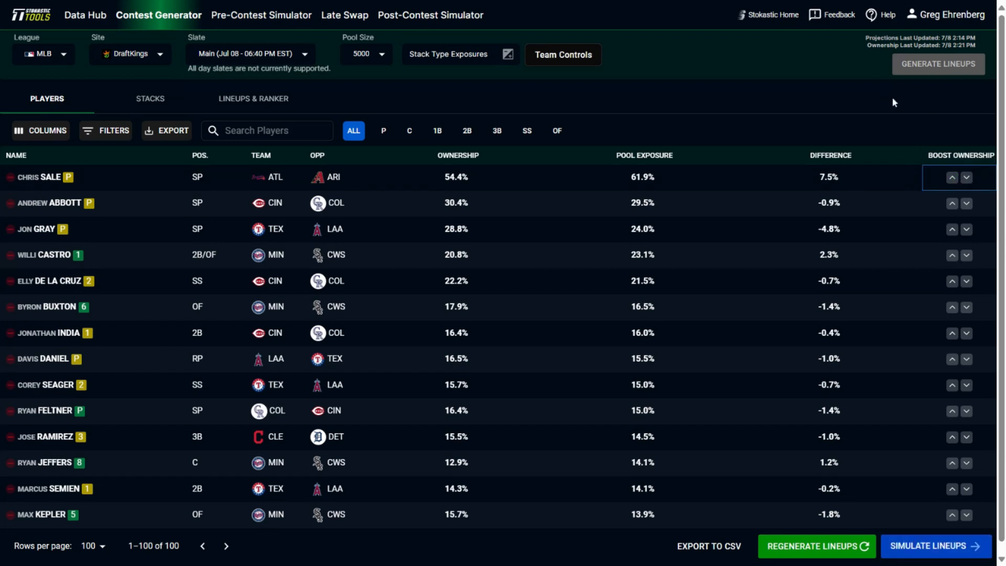
pyautogui.click(965, 180)
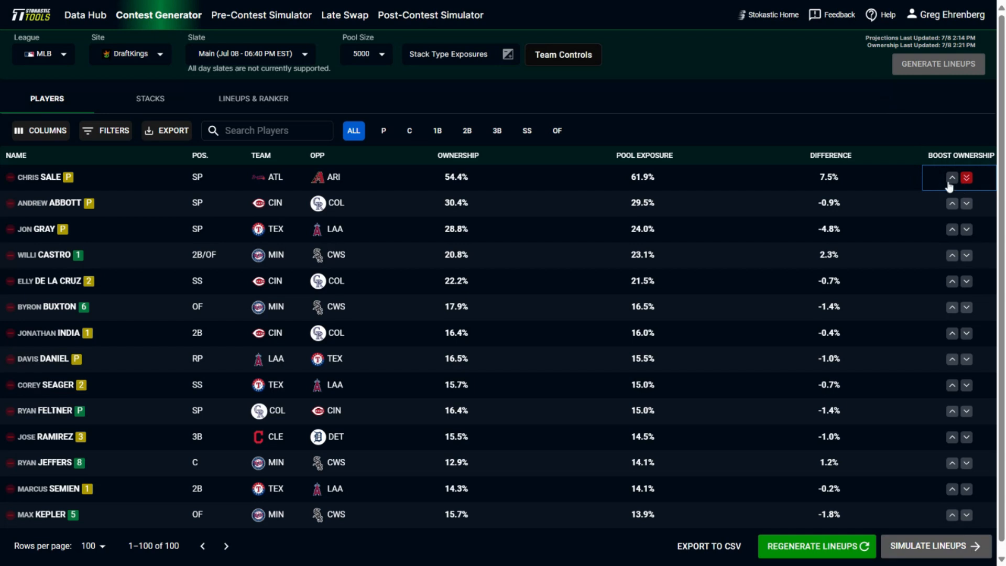
pyautogui.click(966, 178)
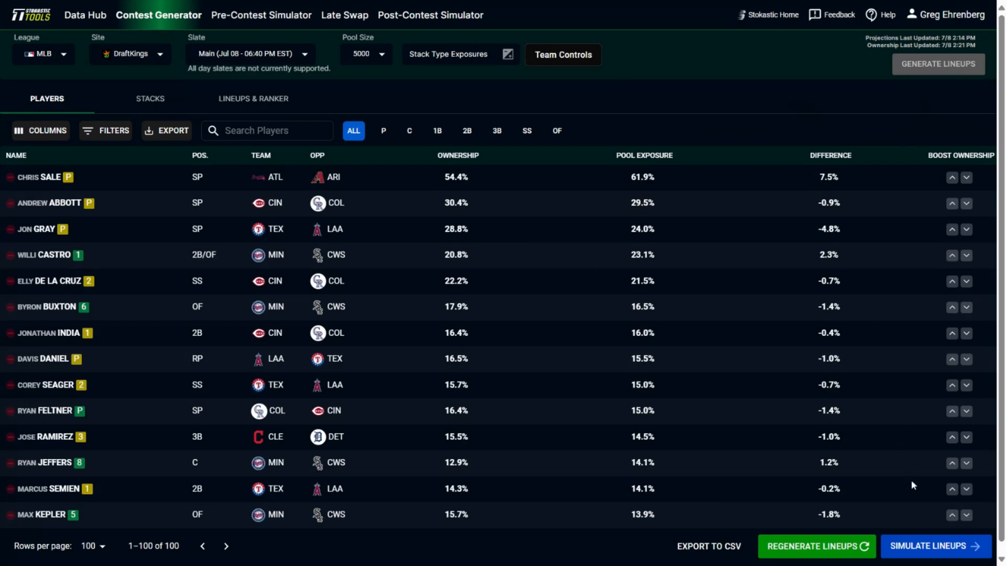
# - Send the generated lineups to the Pre-Contest Simulator, keep Percent to First at 25%, and review the player projections list
pyautogui.click(918, 546)
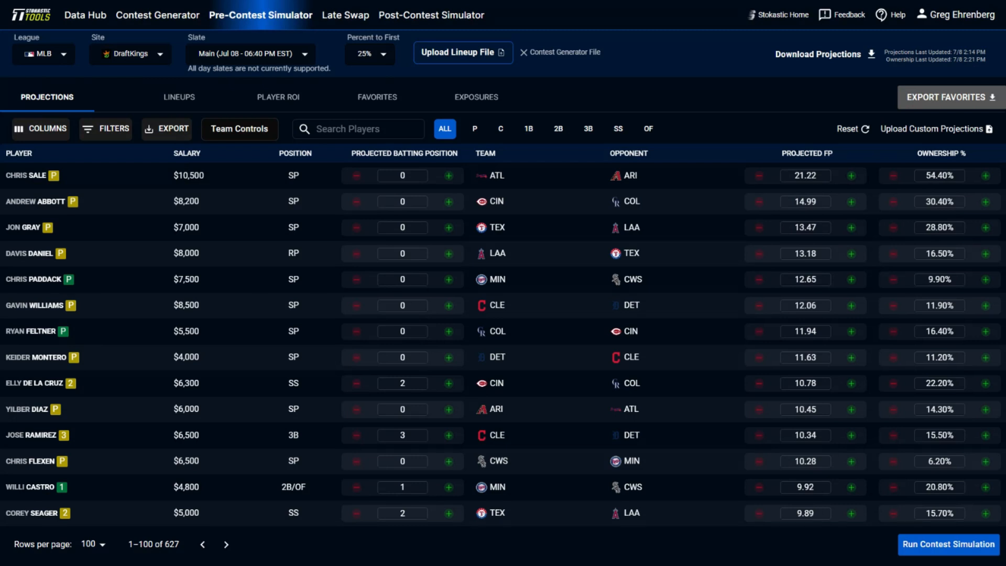
pyautogui.click(376, 57)
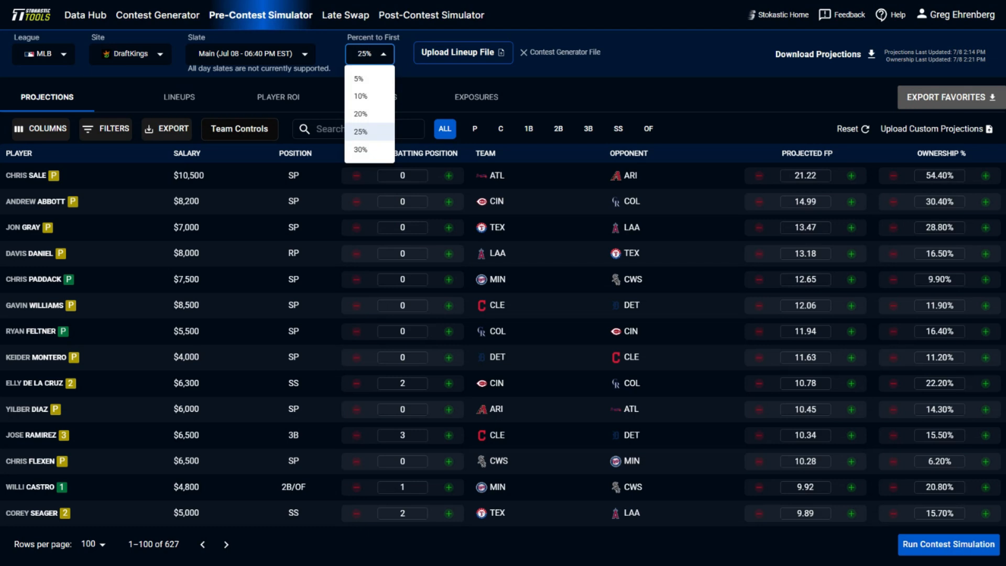
pyautogui.click(785, 97)
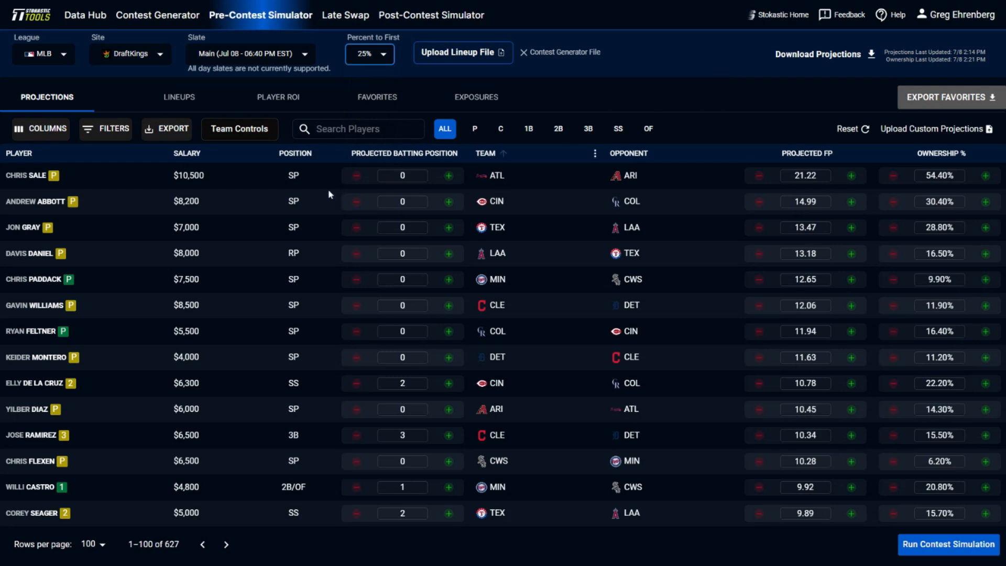
pyautogui.scroll(-3, 130, 319)
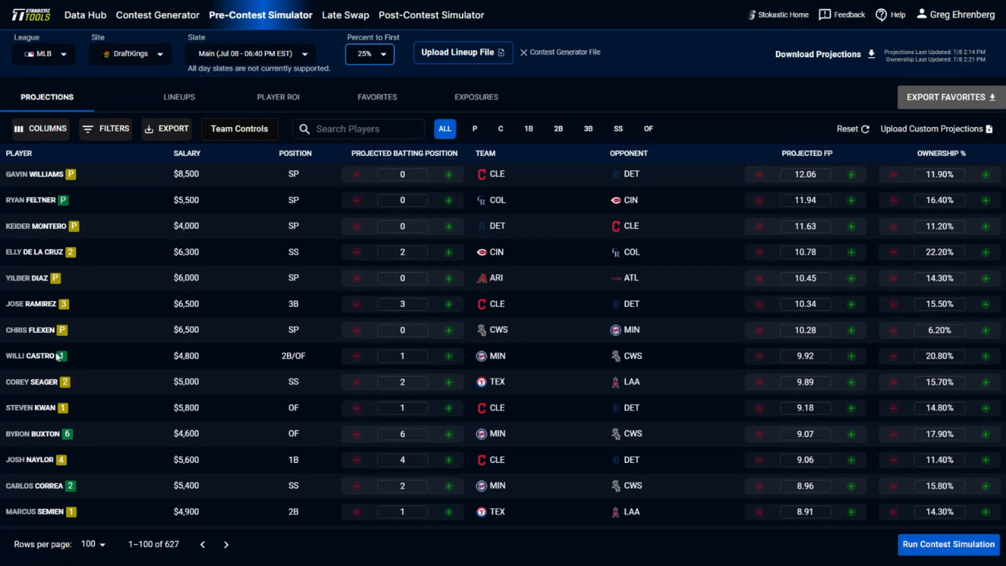
pyautogui.moveTo(61, 356)
pyautogui.moveTo(65, 381)
pyautogui.scroll(3, 327, 399)
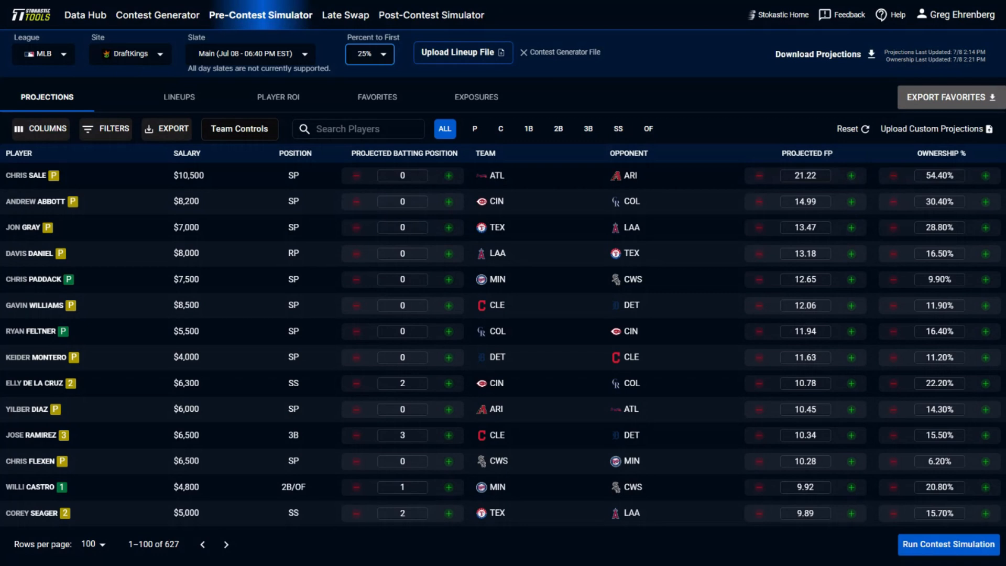
# - Try Chris Sale's projected fantasy points at 22 and 22.22, restoring the original projection each time
pyautogui.doubleClick(806, 176)
pyautogui.write('22')
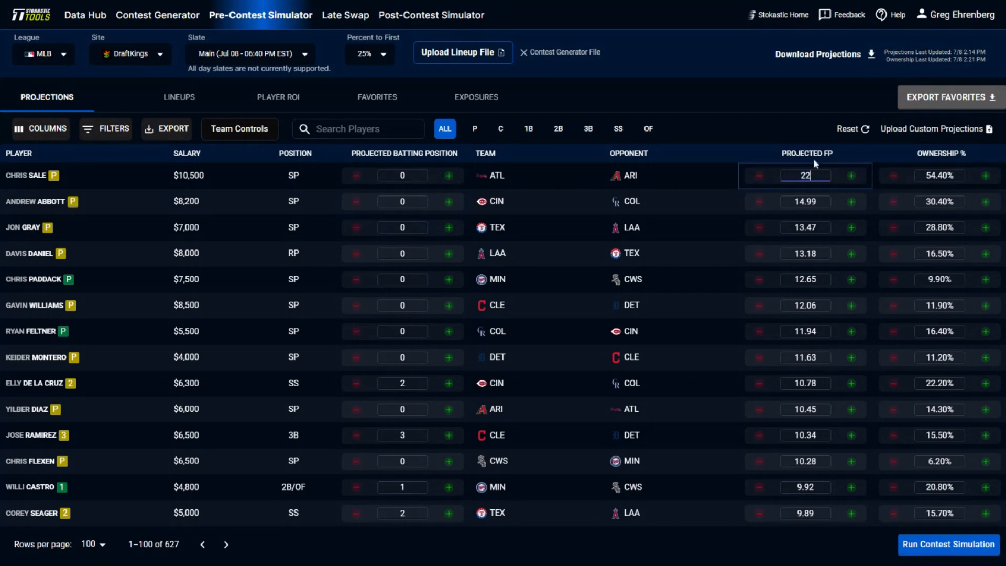
pyautogui.press('Return')
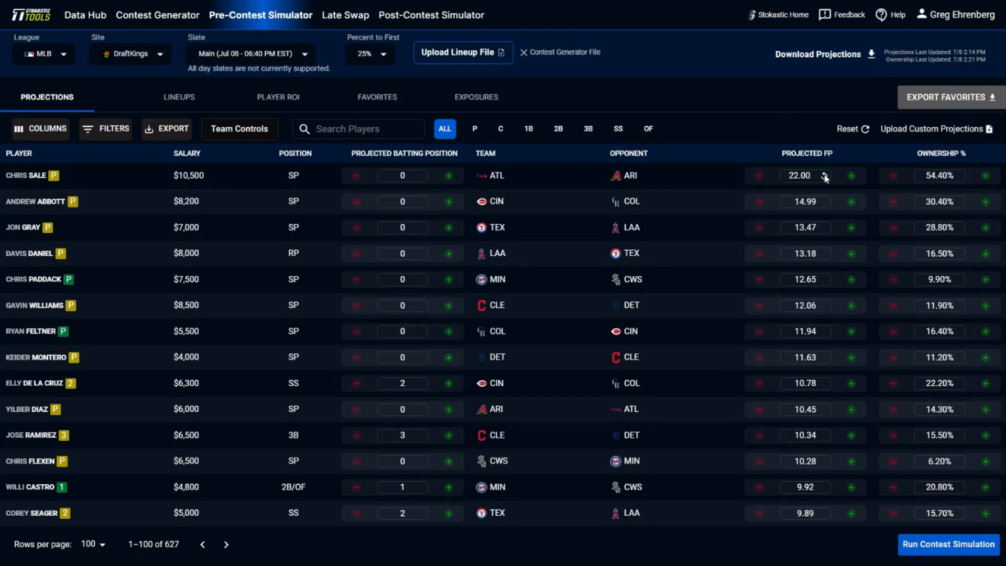
pyautogui.click(825, 177)
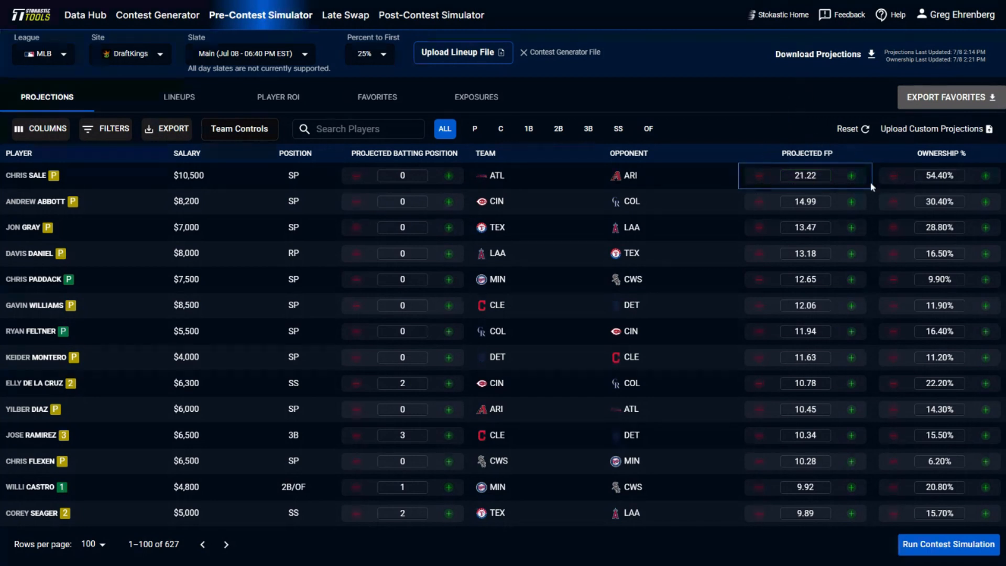
pyautogui.click(852, 180)
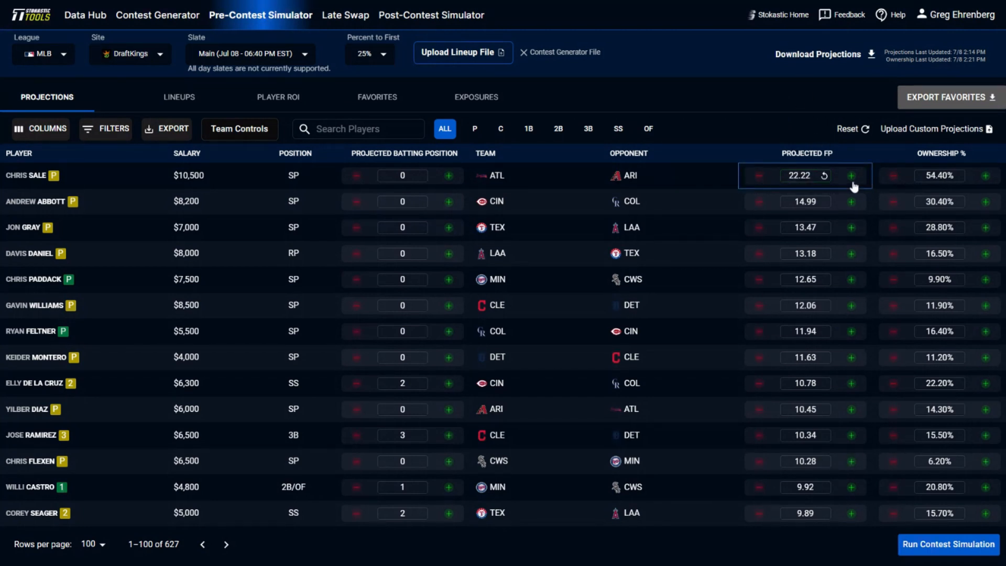
pyautogui.click(763, 176)
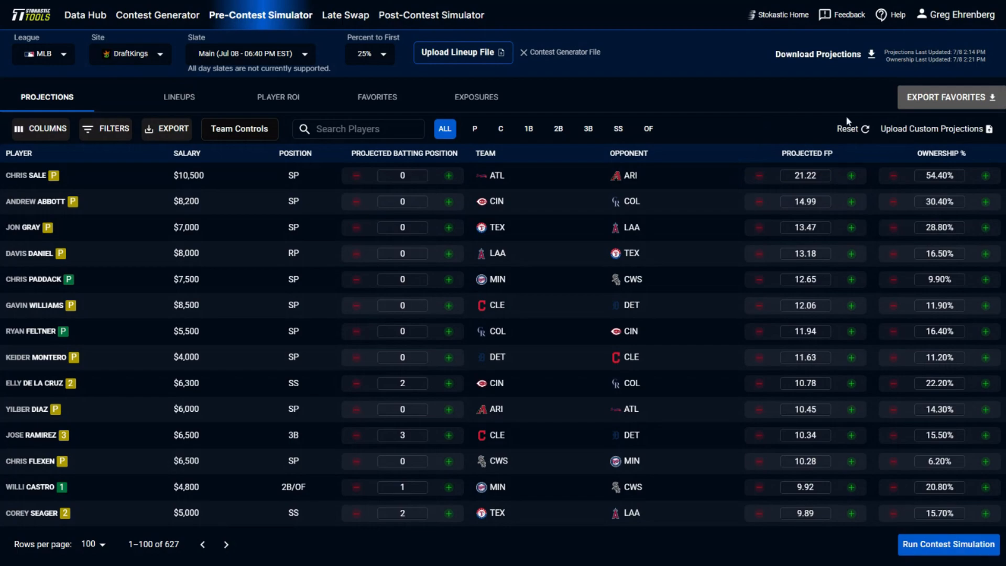
# - Check the custom projections upload options without uploading a file, and run the contest simulation
pyautogui.click(894, 135)
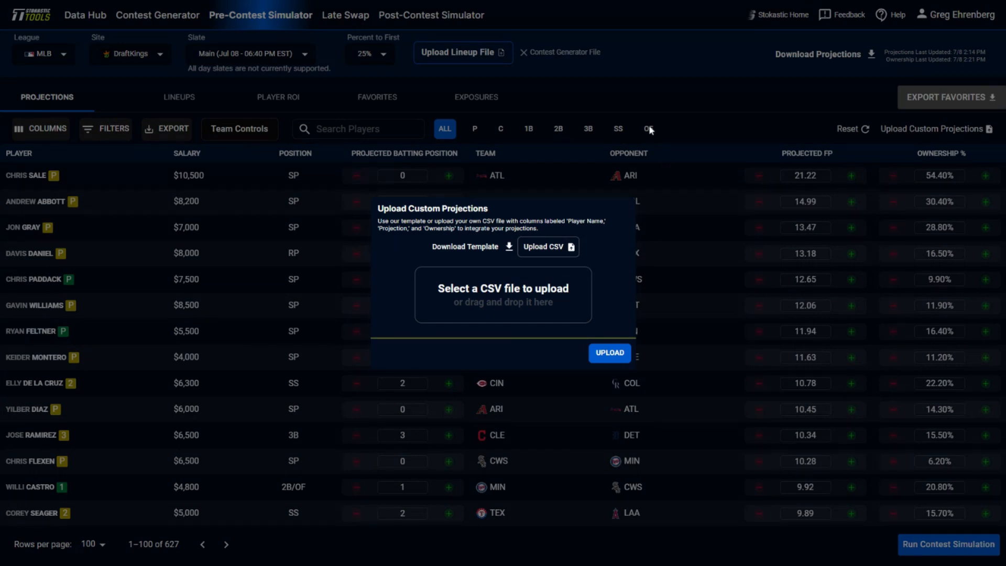
pyautogui.click(684, 68)
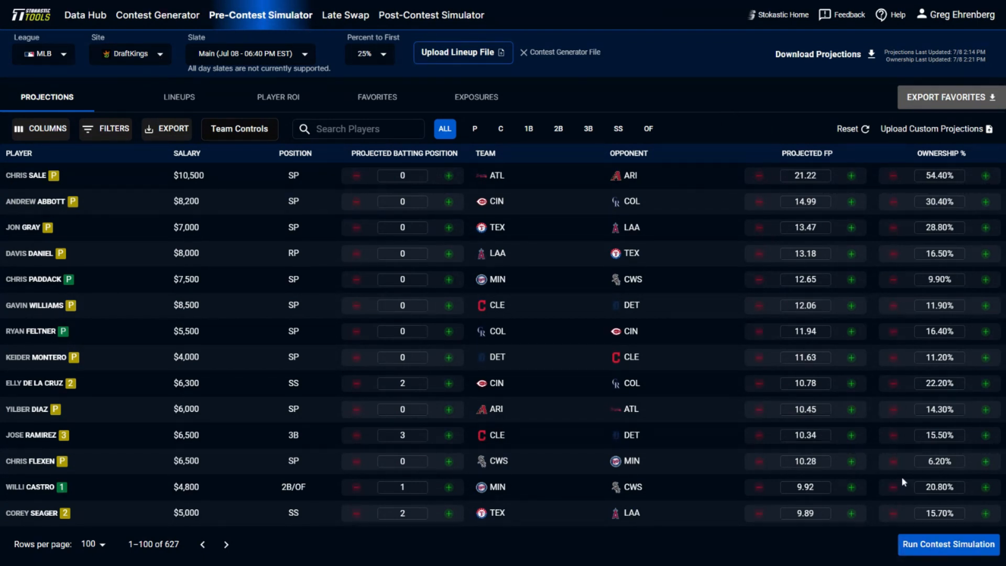
pyautogui.click(921, 546)
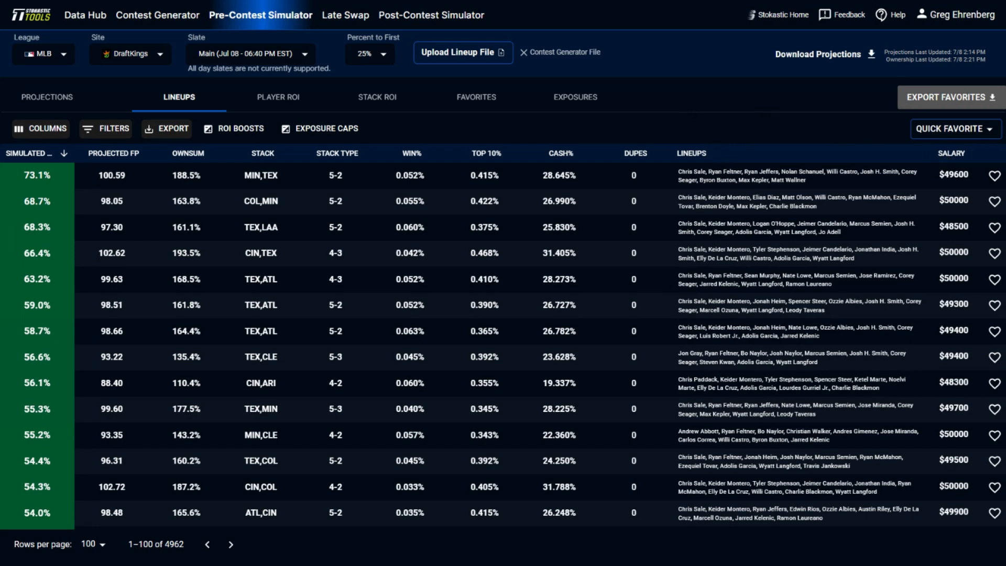
# - Favorite a custom amount of 76 top lineups from the simulation results
pyautogui.click(938, 132)
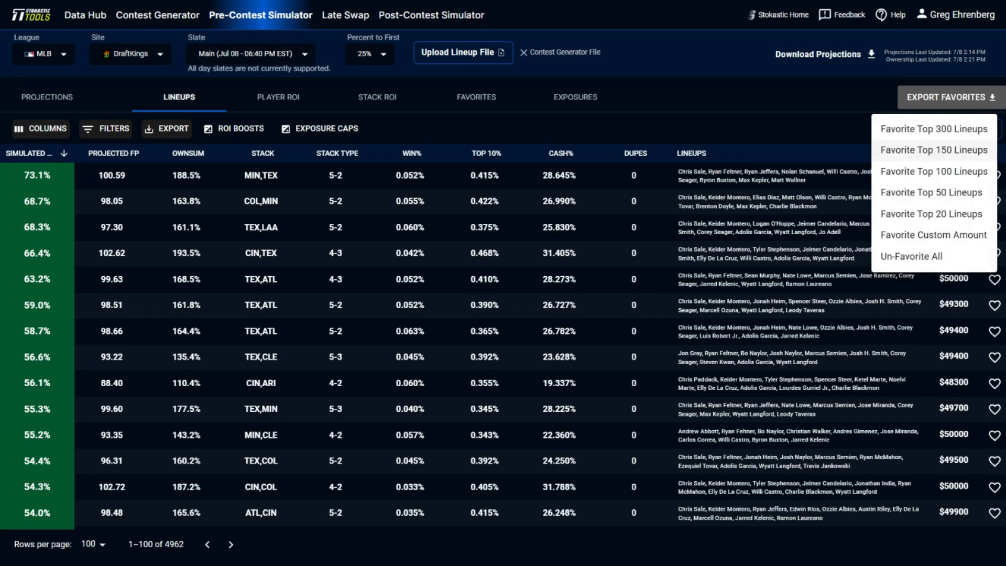
pyautogui.click(943, 240)
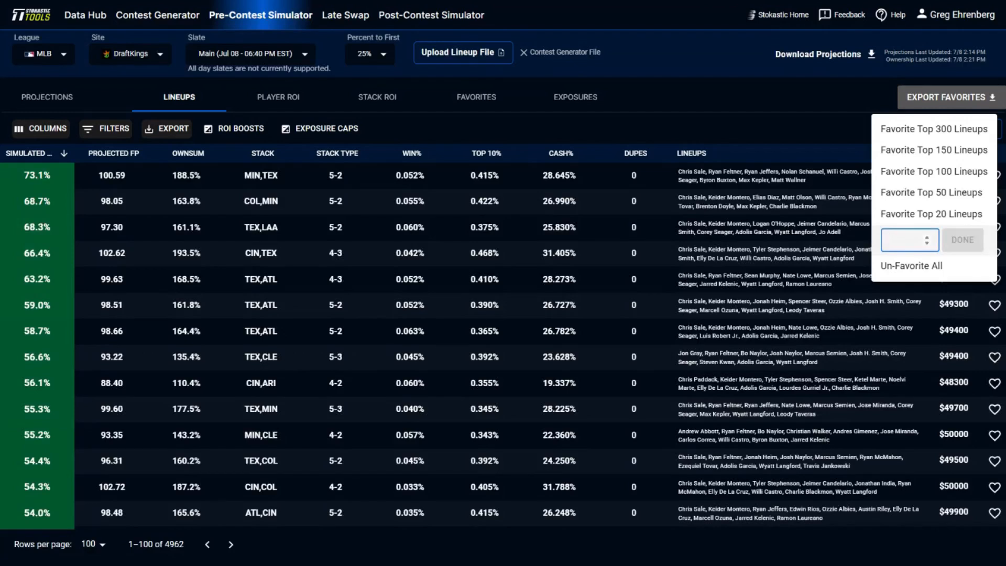
pyautogui.write('76')
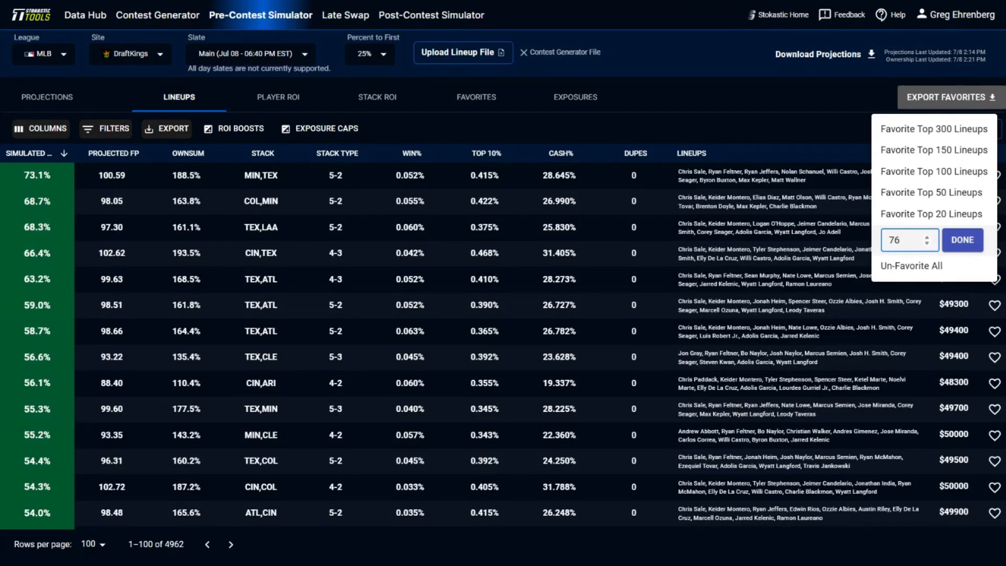
pyautogui.click(959, 241)
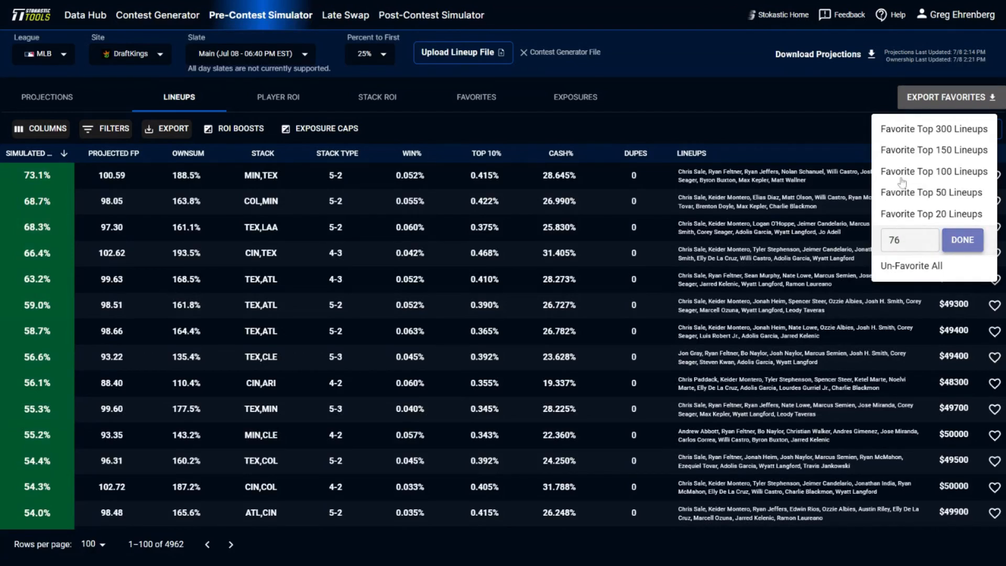
# - Un-favorite all lineups and favorite the top 150 lineups from the simulation results instead
pyautogui.click(925, 139)
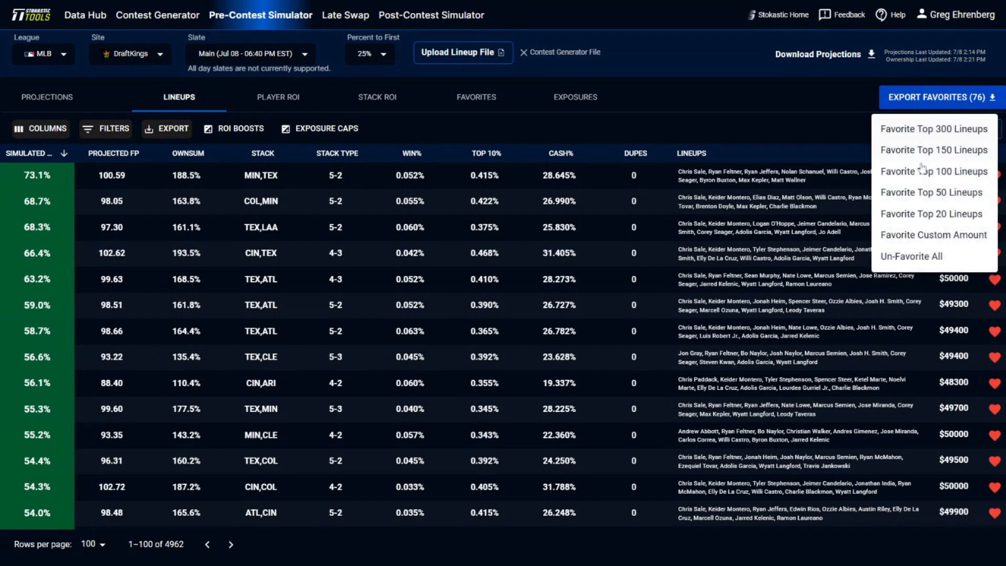
pyautogui.click(903, 256)
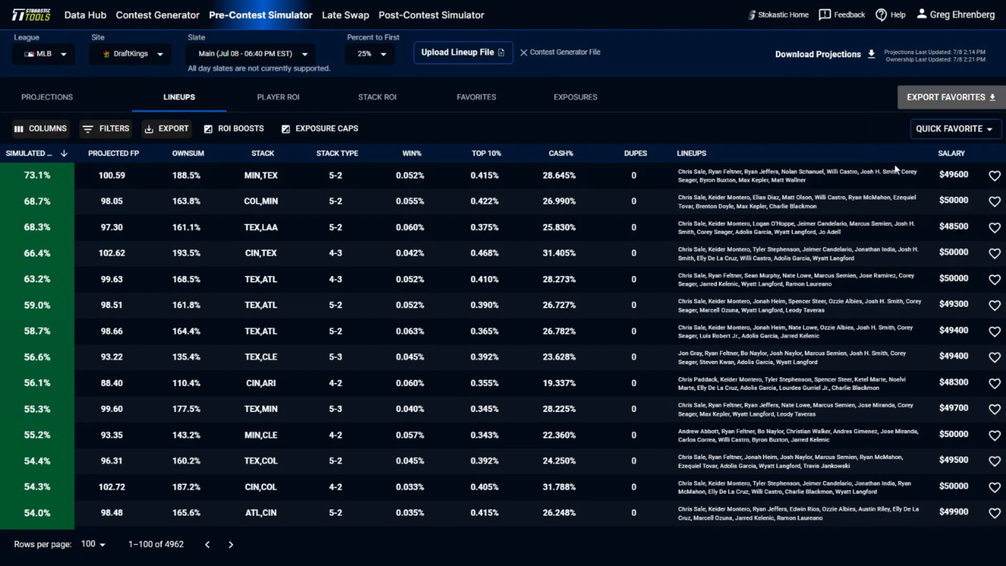
pyautogui.click(927, 132)
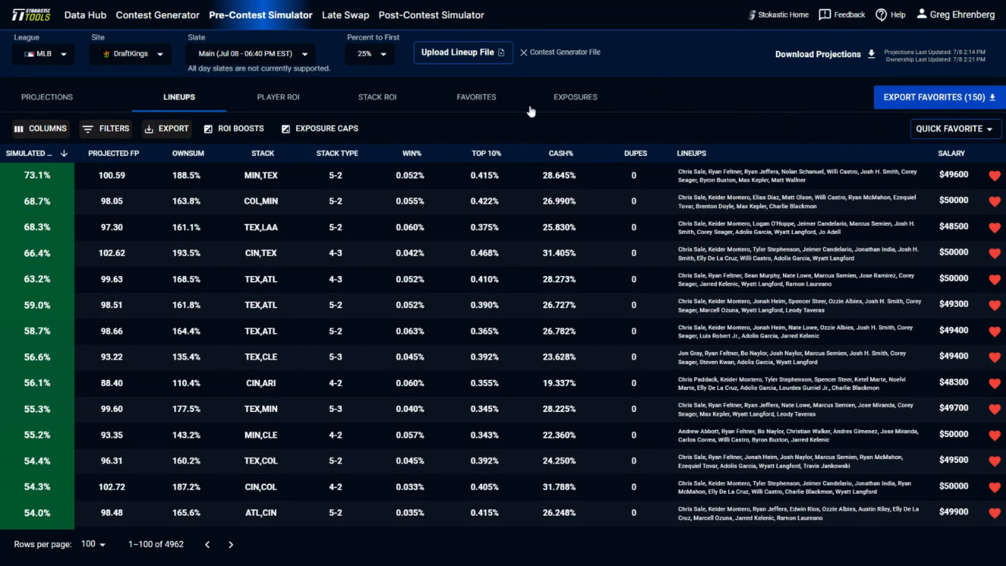
# - Review the simulated player ROI, the stack ROI by team, and the list of favorite lineups
pyautogui.click(266, 97)
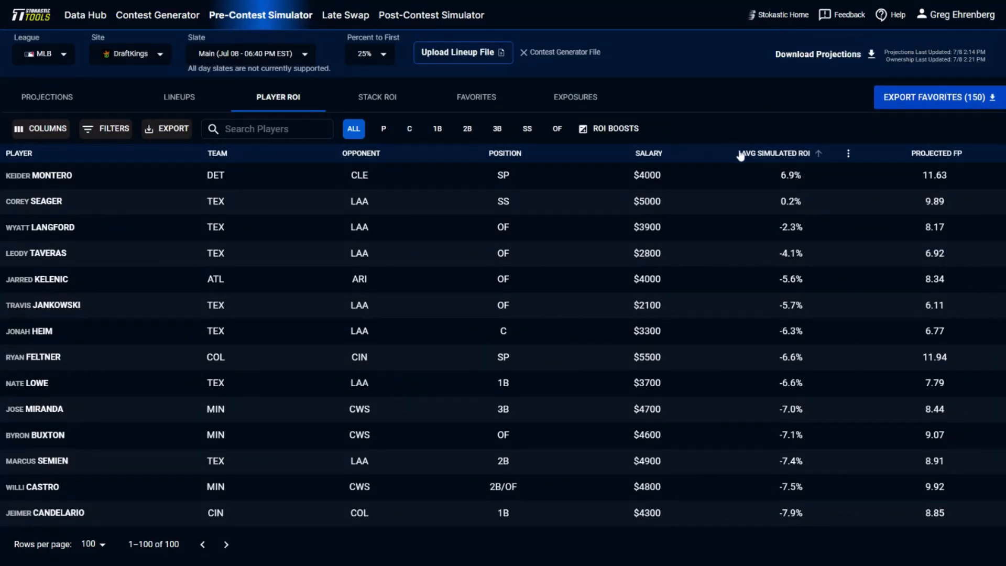
pyautogui.click(363, 99)
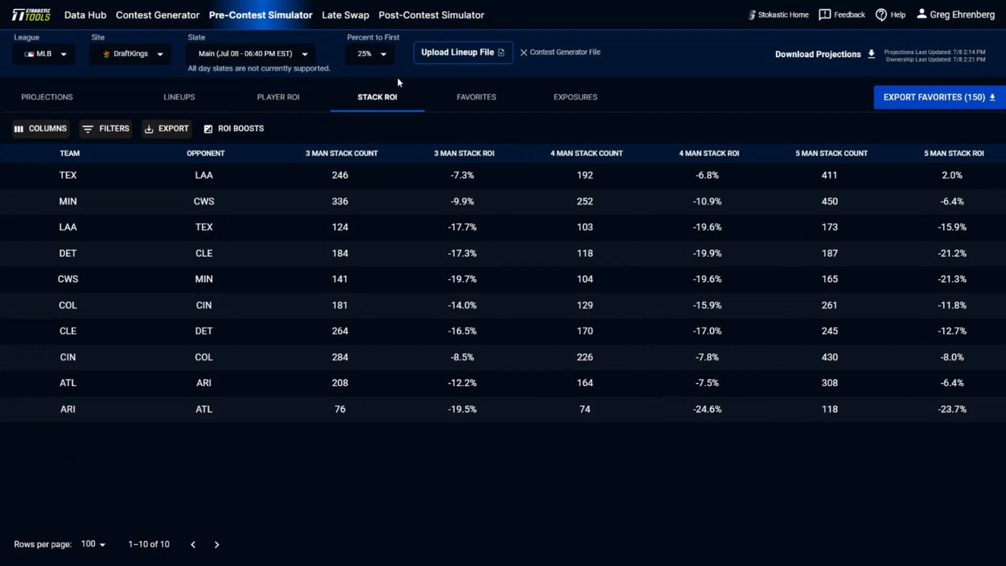
pyautogui.click(462, 98)
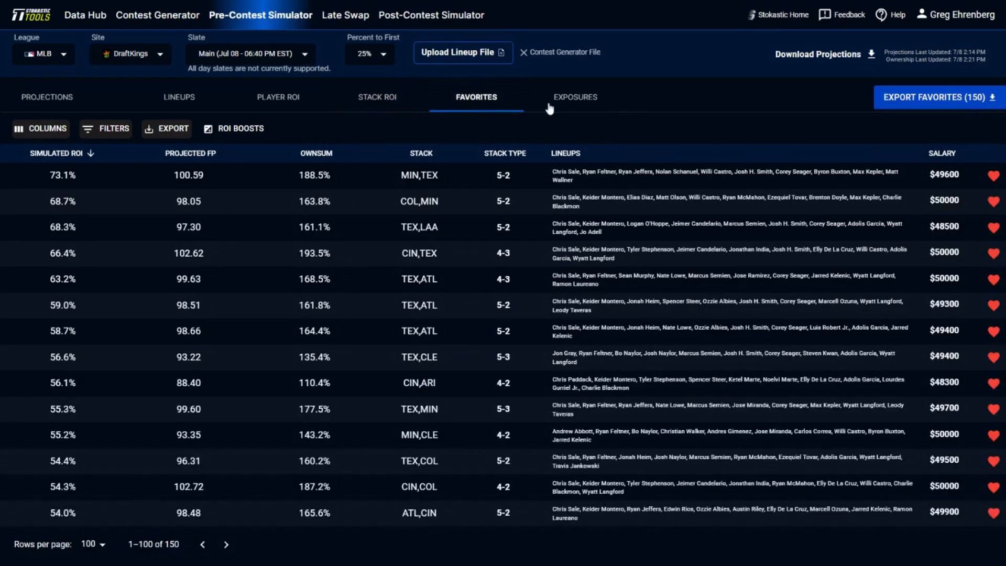
# - Examine the player exposures of the favorite lineups, sorted by leverage in both ascending and descending order
pyautogui.click(575, 100)
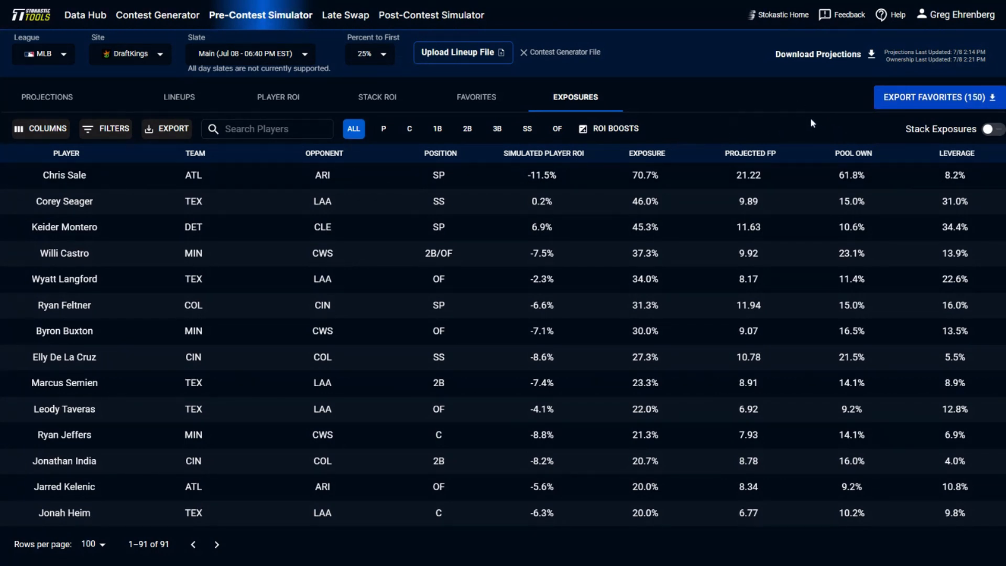
pyautogui.click(933, 155)
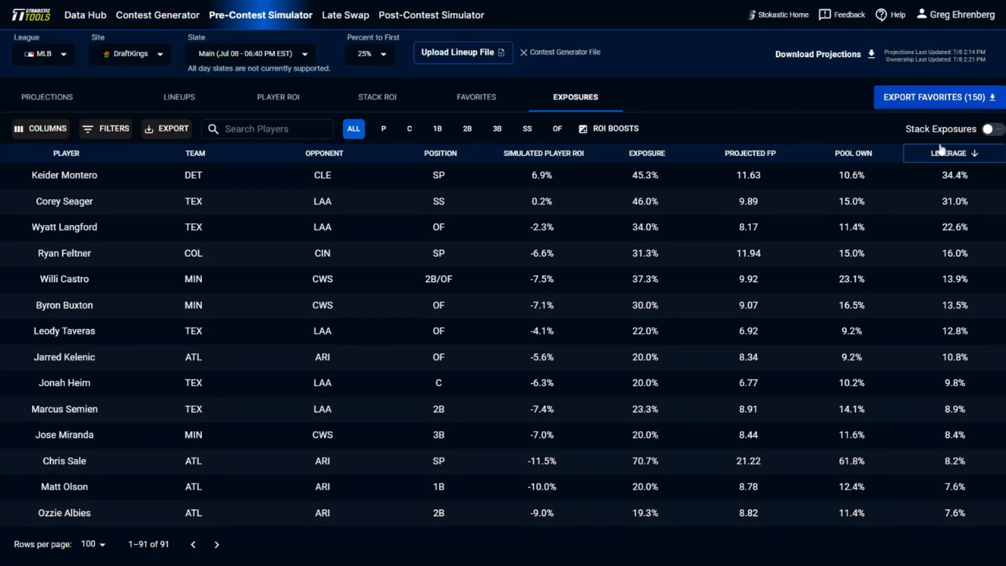
pyautogui.click(938, 160)
pyautogui.click(938, 162)
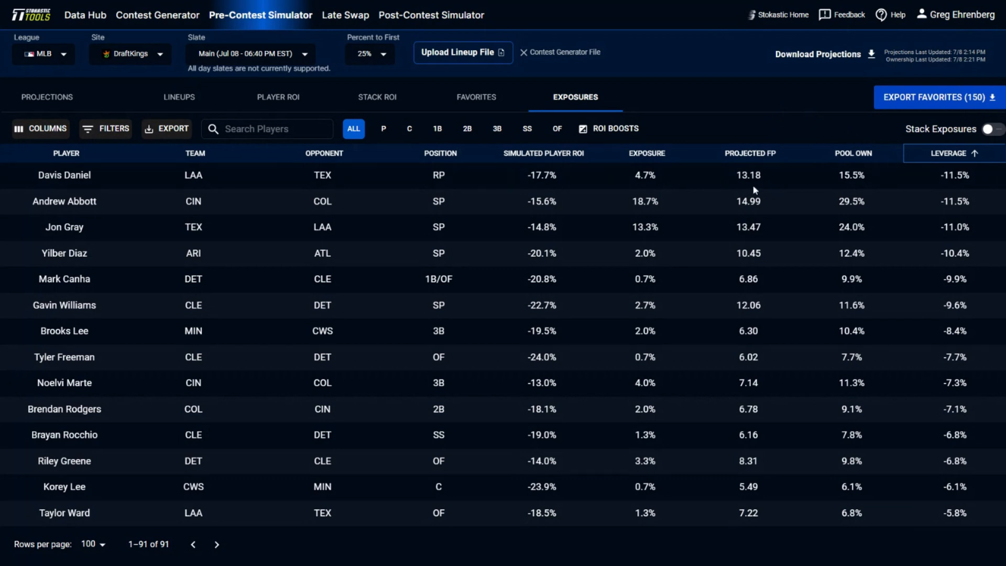
pyautogui.click(928, 153)
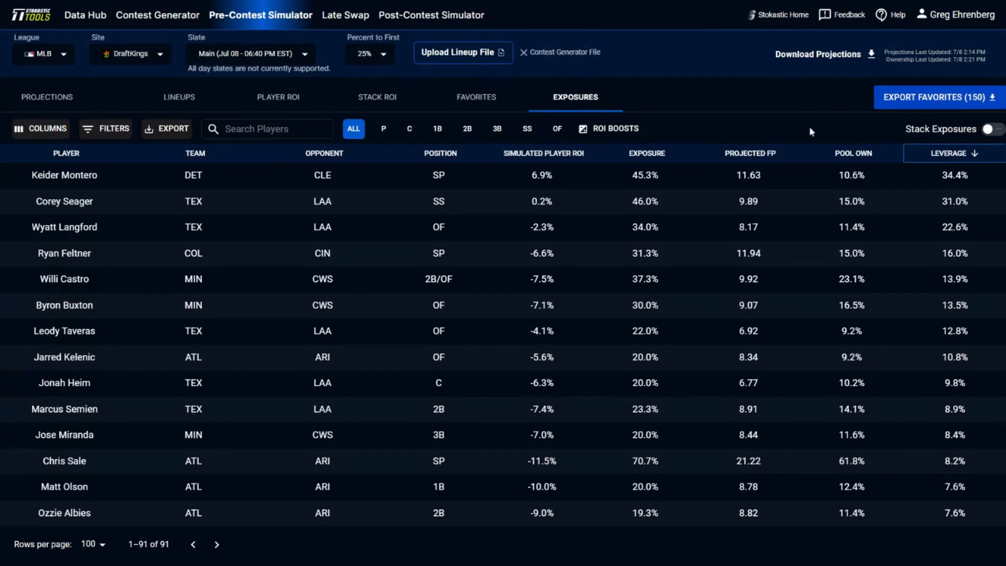
# - Review the stack exposures sorted by highest 5-stack exposure, and return to the player exposures
pyautogui.click(988, 129)
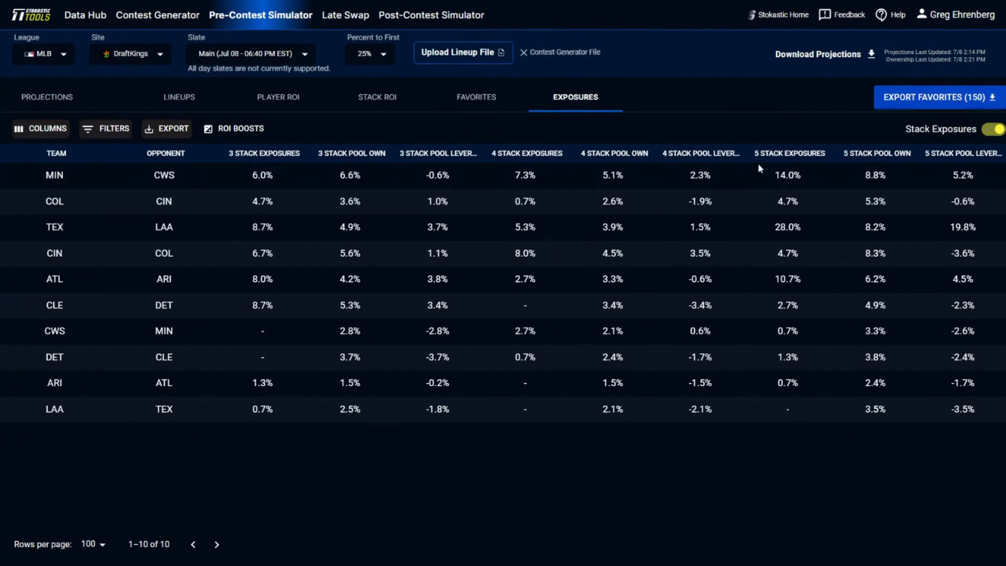
pyautogui.click(770, 153)
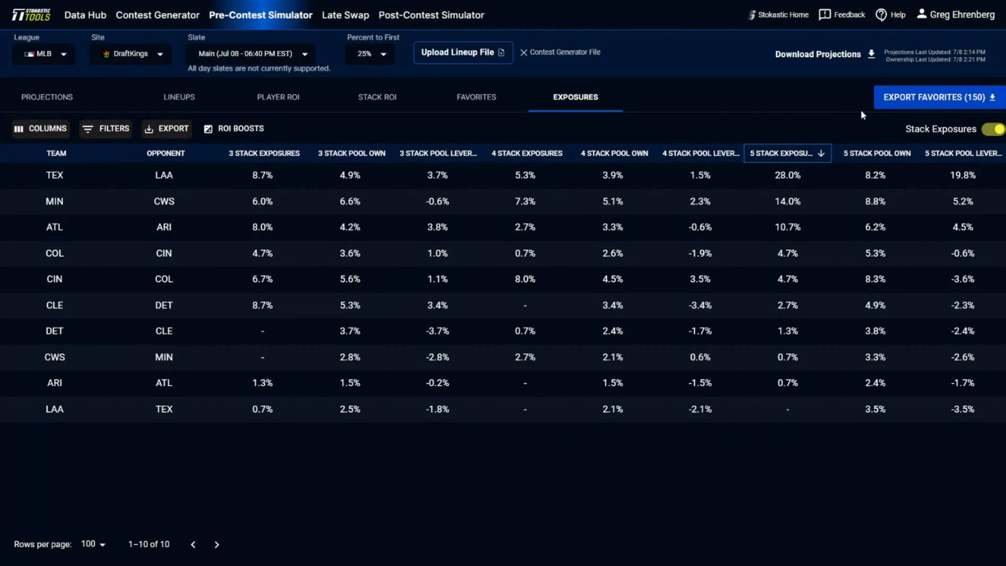
pyautogui.click(993, 129)
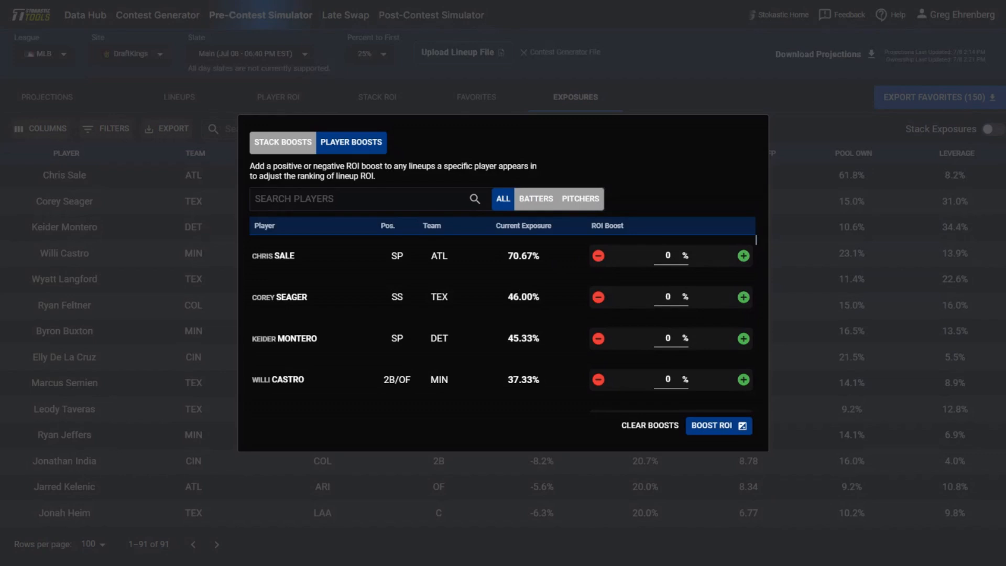
# - Set Chris Sale's player ROI boost to -20% and apply it to the lineup ranking
pyautogui.click(598, 257)
pyautogui.click(599, 257)
pyautogui.click(598, 256)
pyautogui.click(598, 256)
pyautogui.click(713, 425)
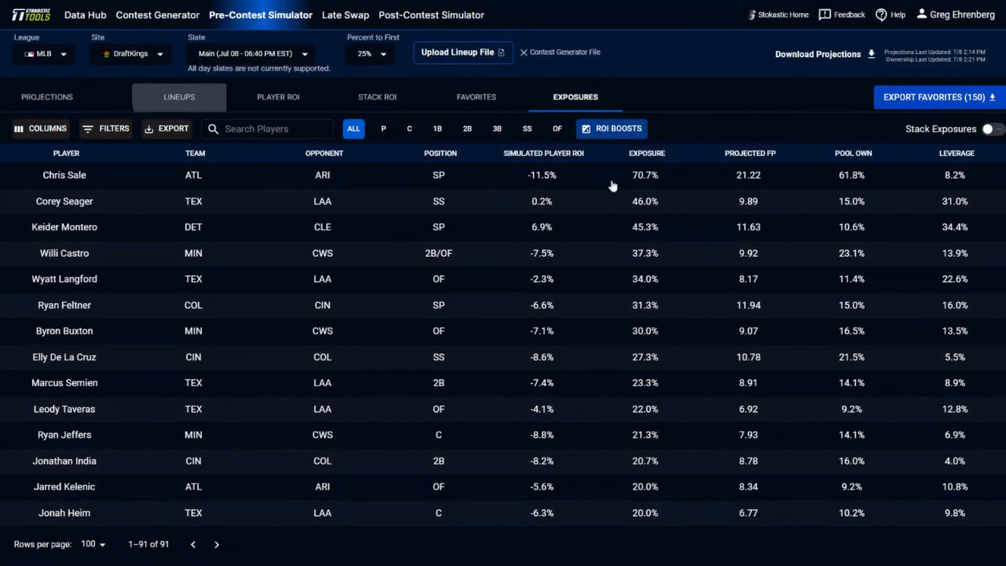
# - Replace the favorites with the top 150 lineups ranked with Chris Sale's negative ROI boost
pyautogui.click(972, 134)
pyautogui.click(940, 258)
pyautogui.click(946, 133)
pyautogui.click(941, 149)
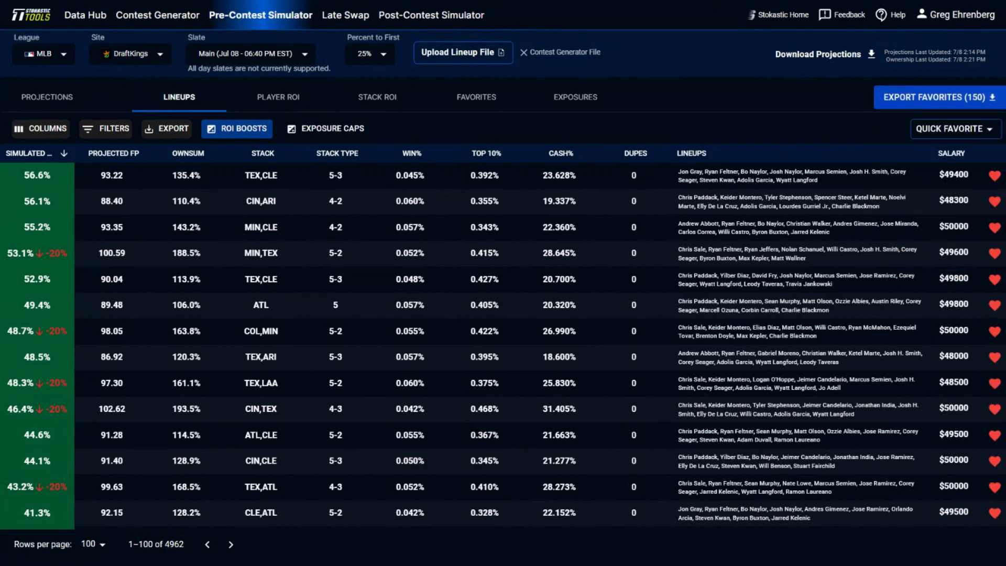
# - Review the exposures of pitchers only, and clear Chris Sale's ROI boost
pyautogui.click(602, 100)
pyautogui.click(384, 131)
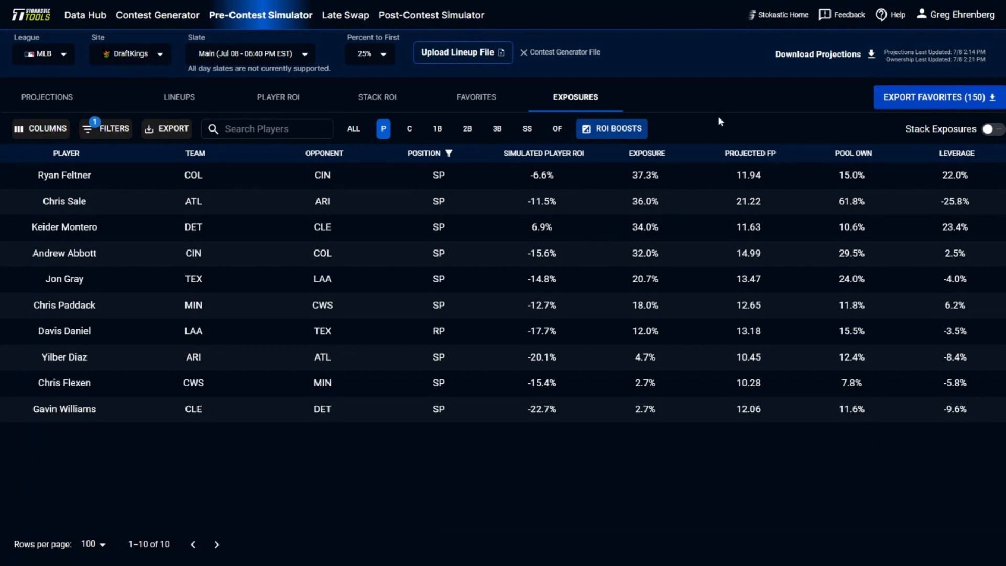
pyautogui.click(634, 135)
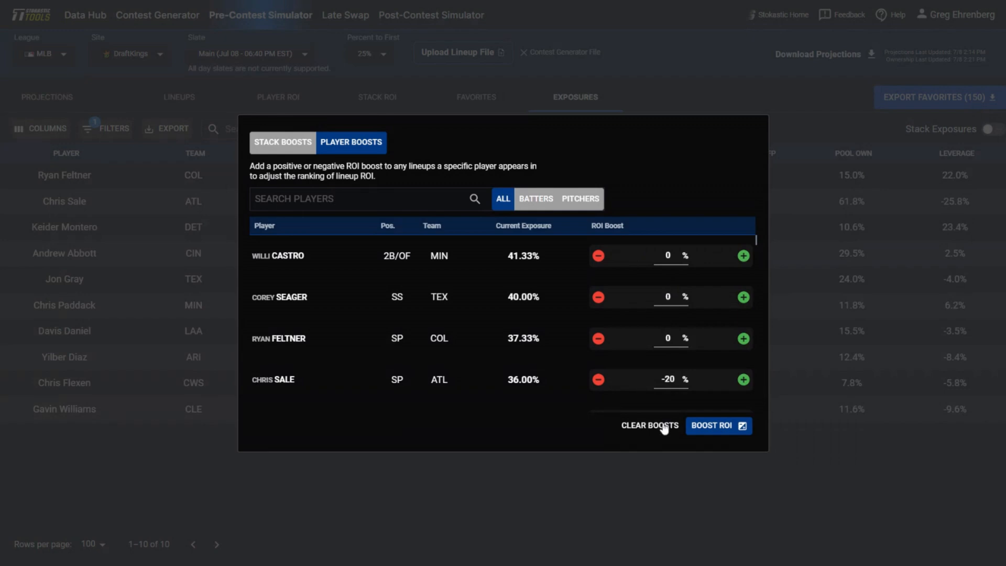
pyautogui.click(659, 427)
pyautogui.click(700, 427)
# - Replace the favorites with the top 150 lineups ranked without any ROI boost
pyautogui.click(179, 97)
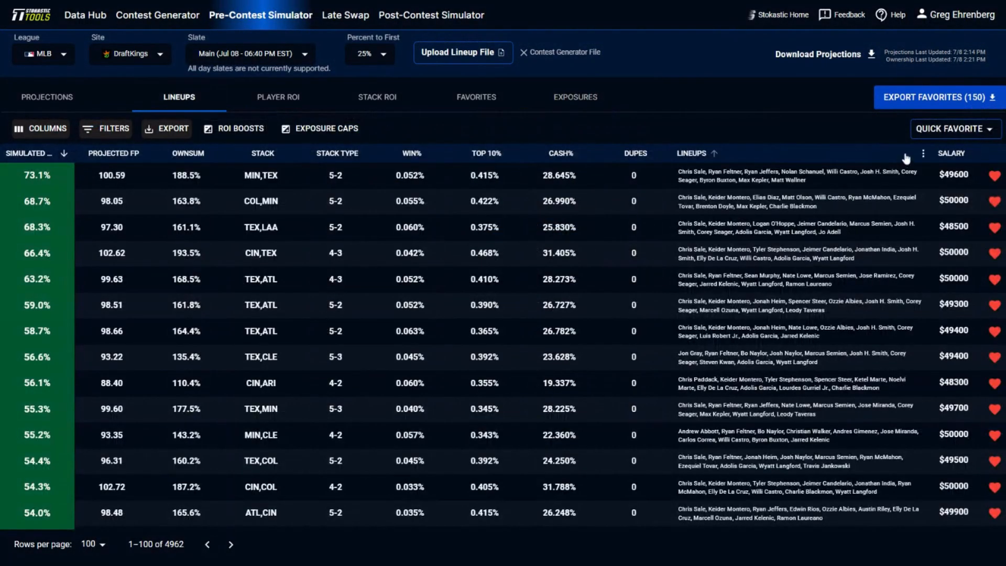
pyautogui.click(925, 131)
pyautogui.click(923, 132)
pyautogui.click(923, 149)
# - Give MIN stacks a 15% ROI boost and apply it to the lineup ranking
pyautogui.click(579, 100)
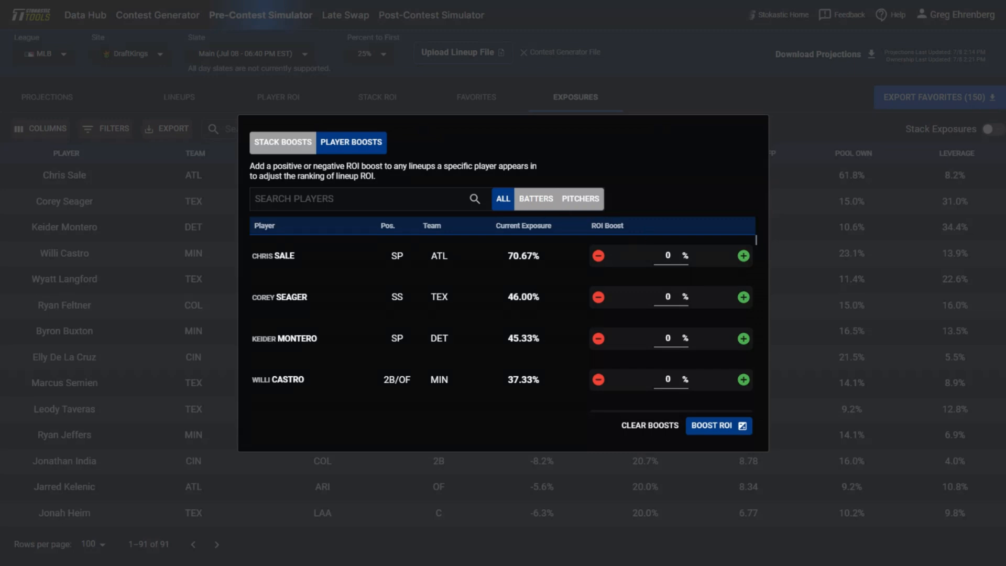
pyautogui.click(283, 144)
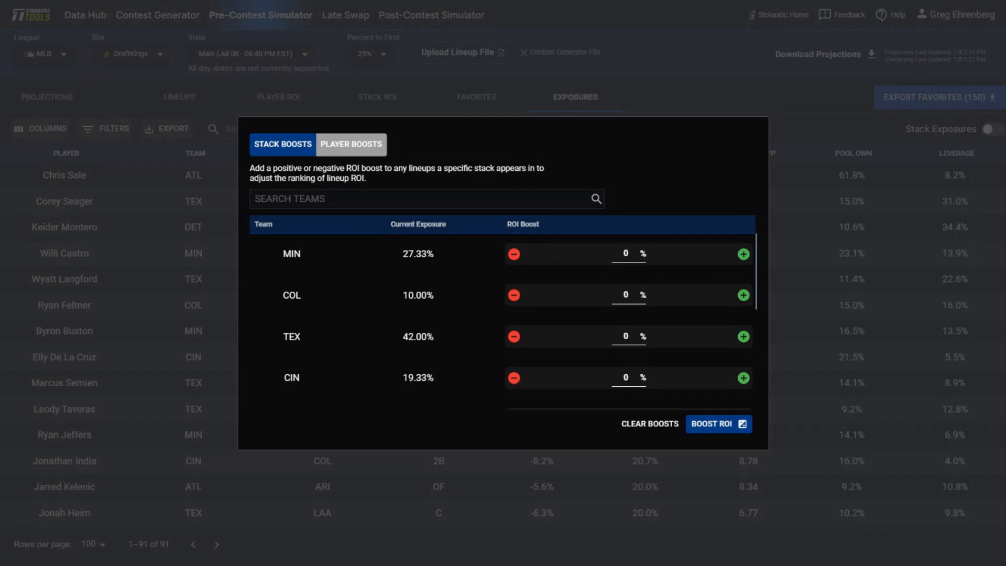
pyautogui.click(740, 258)
pyautogui.click(713, 426)
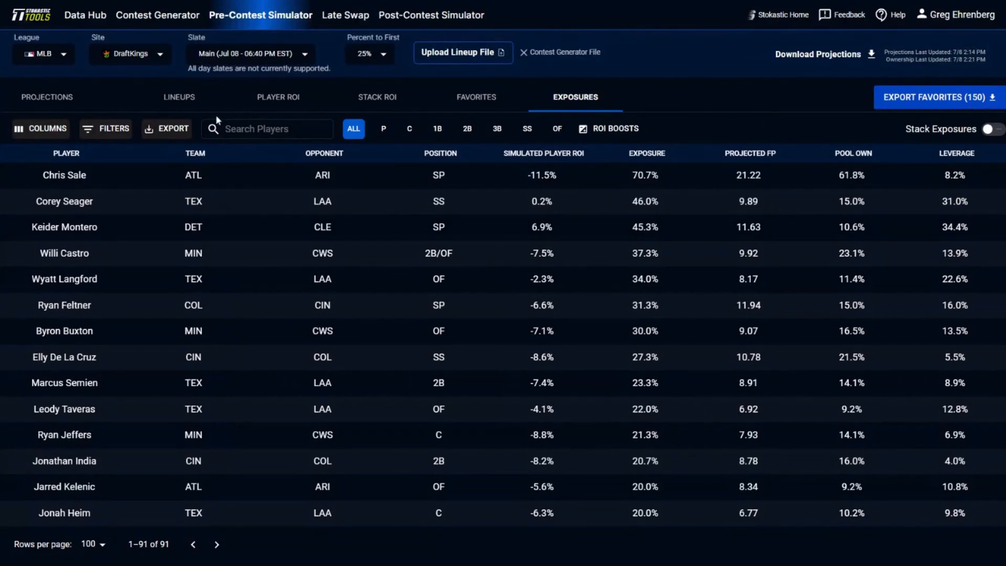
# - Un-favorite all lineups and favorite the top 150 ranked with the MIN stack boost
pyautogui.click(199, 98)
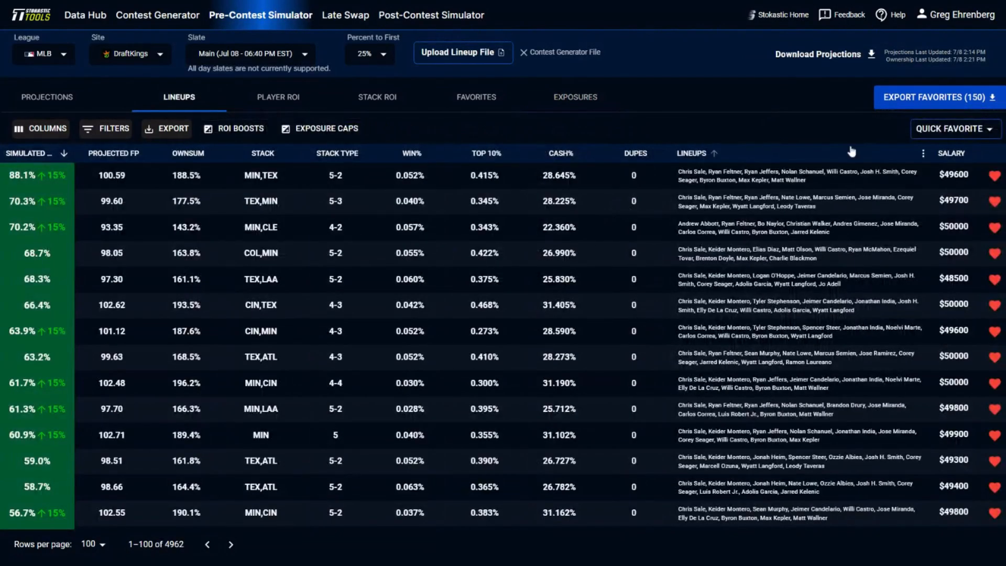
pyautogui.click(922, 130)
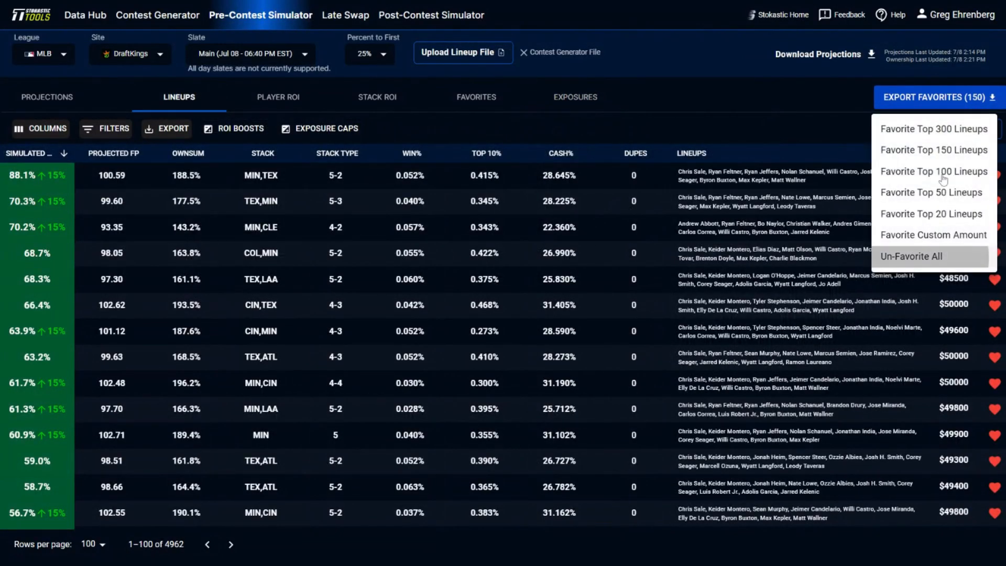
pyautogui.click(916, 257)
pyautogui.click(947, 141)
pyautogui.click(941, 149)
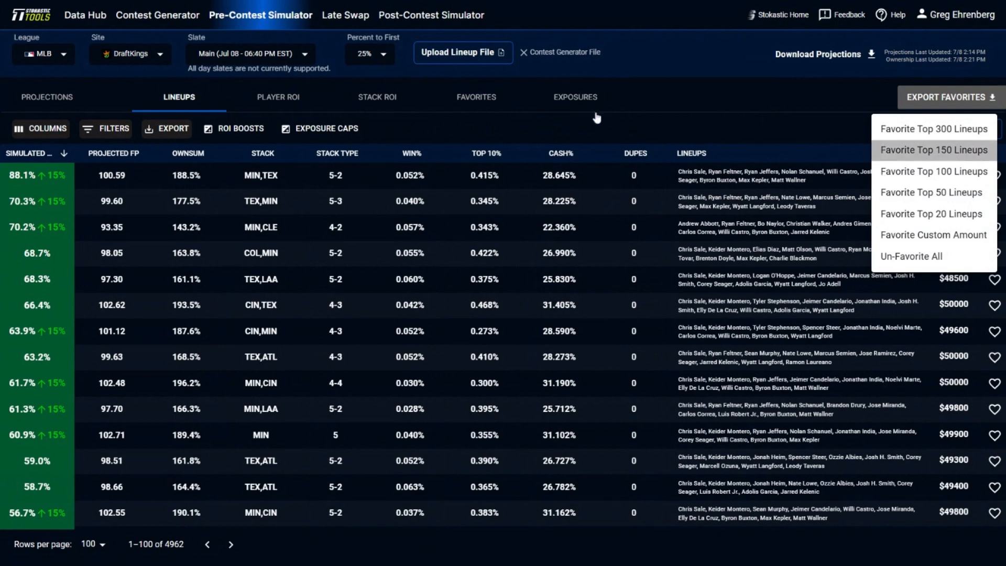
# - Examine the stack exposures of the new favorites, sorted by highest 5-stack exposure
pyautogui.click(592, 108)
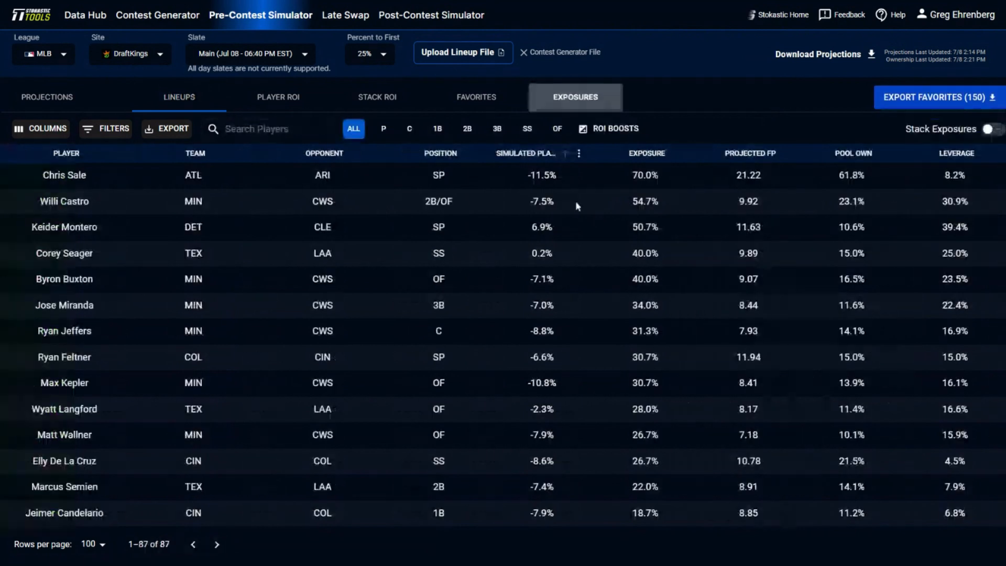
pyautogui.click(996, 132)
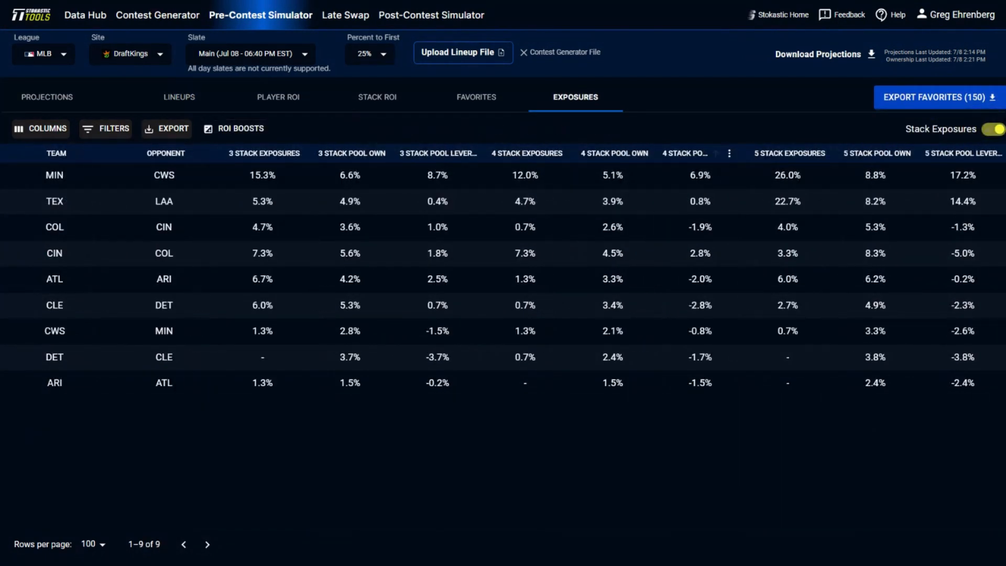
pyautogui.click(763, 155)
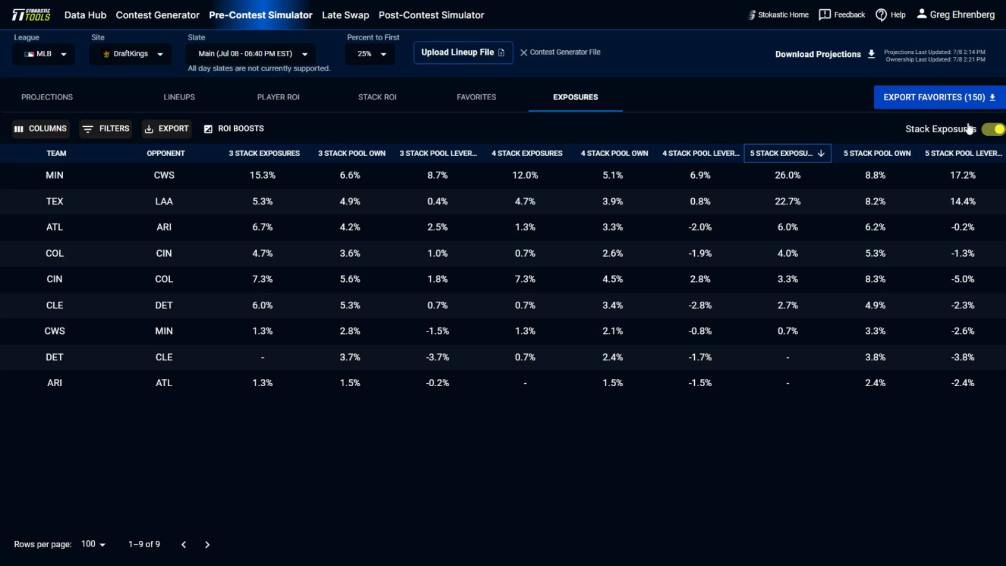
# - Return to the player exposures and check the player ROI boost settings
pyautogui.click(992, 130)
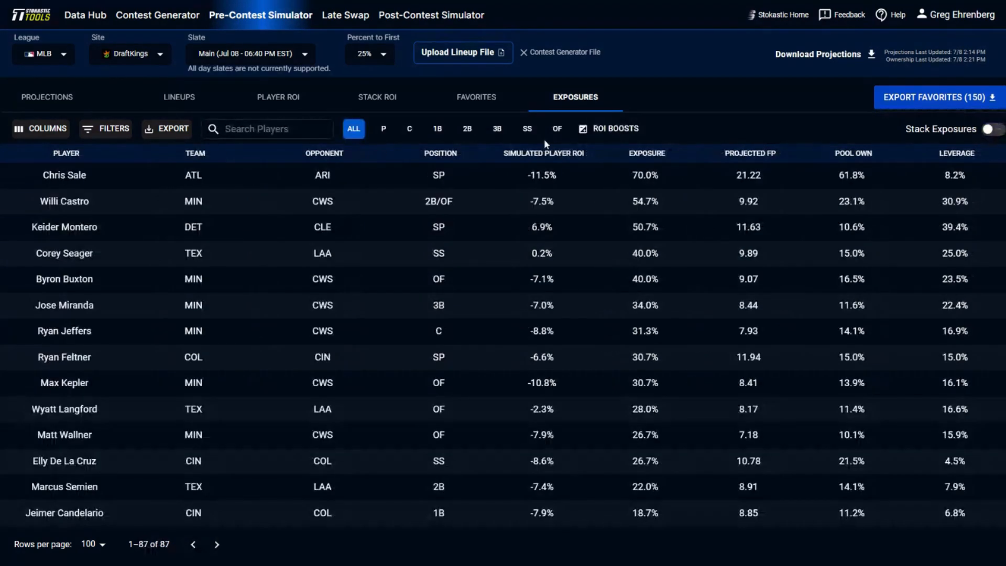
pyautogui.click(610, 130)
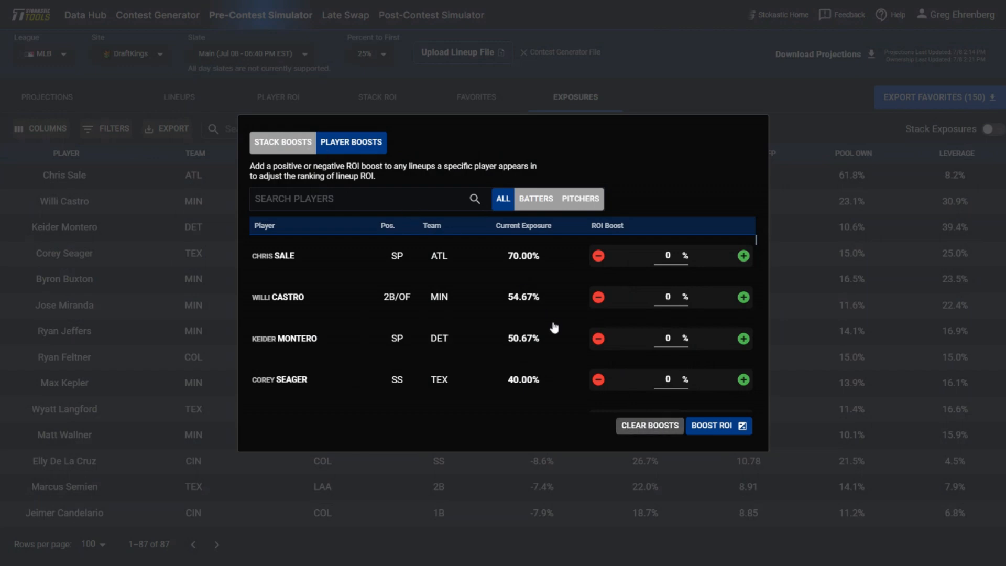
pyautogui.click(811, 130)
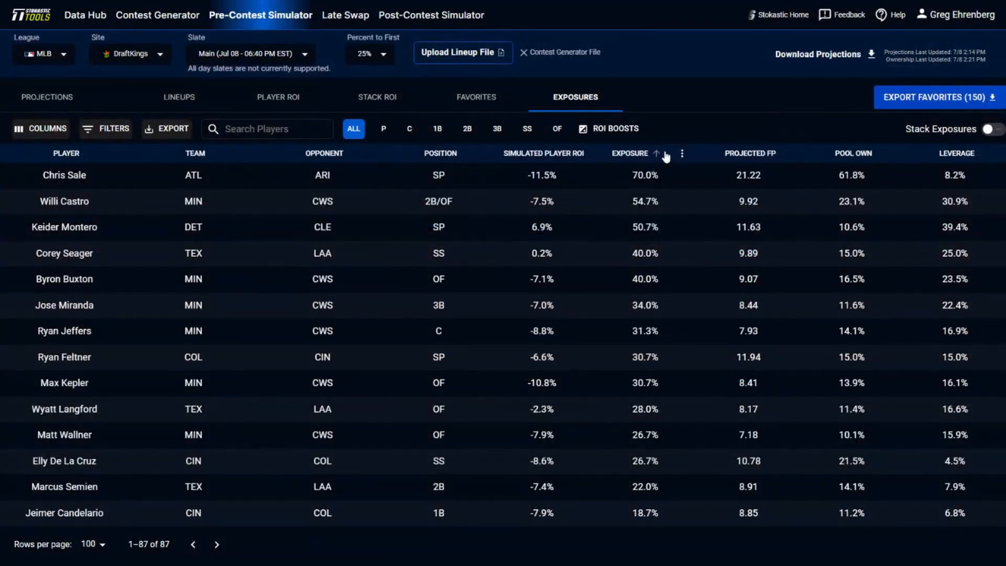